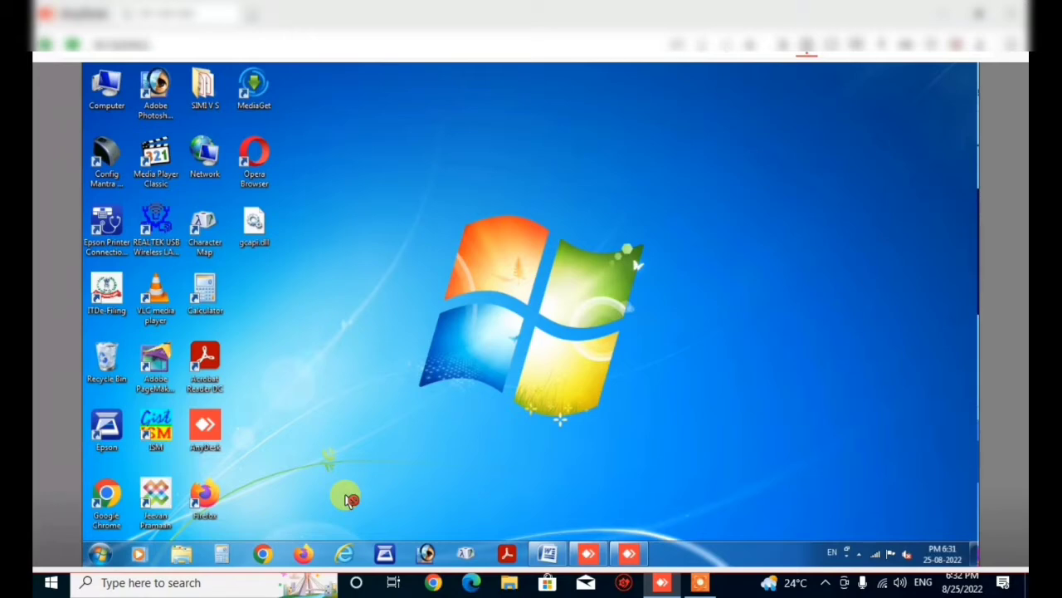
Open the Computer window from the desktop and maximize it.
{"action": "right_click", "coordinate": [350, 497]}
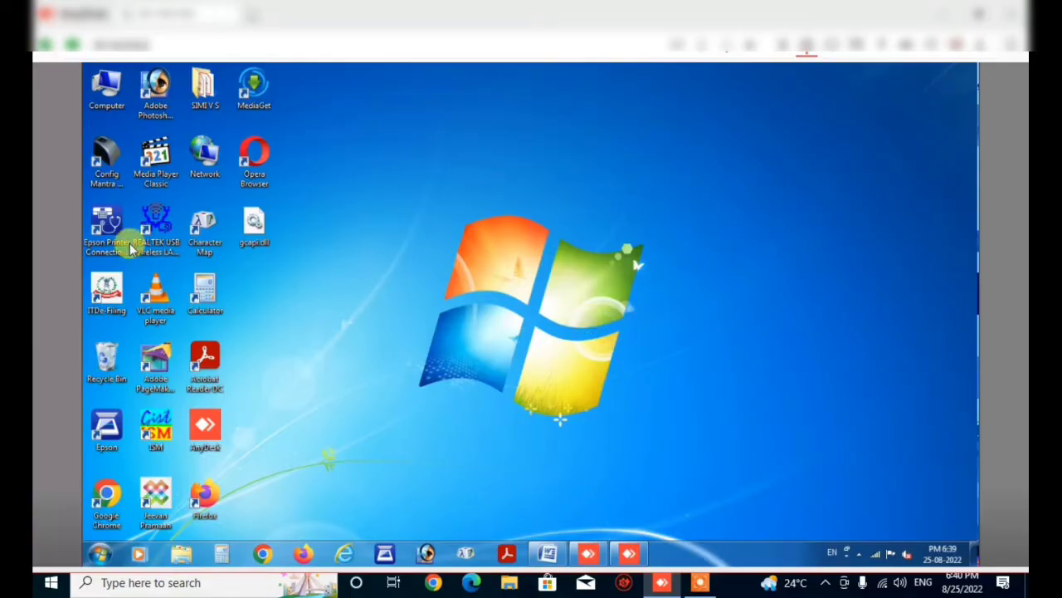
{"action": "left_click", "coordinate": [114, 98]}
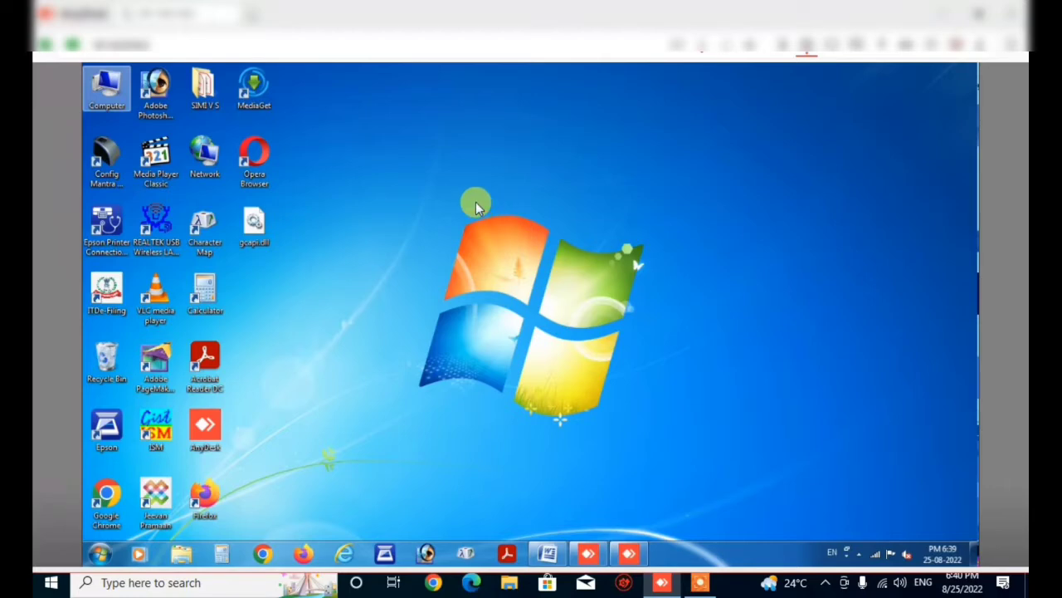
{"action": "key", "text": "Return"}
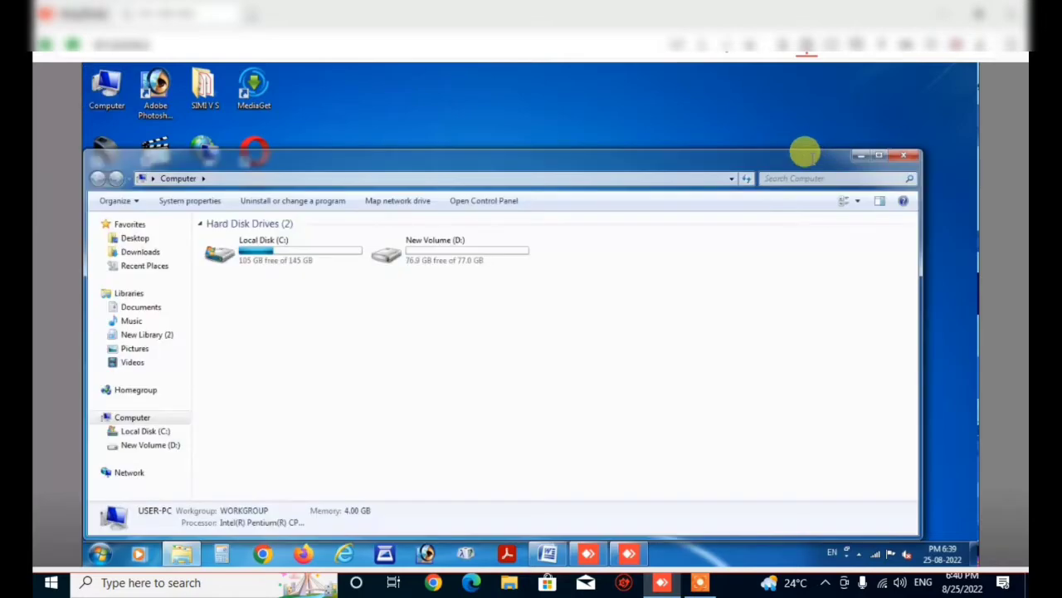
{"action": "left_click", "coordinate": [883, 159]}
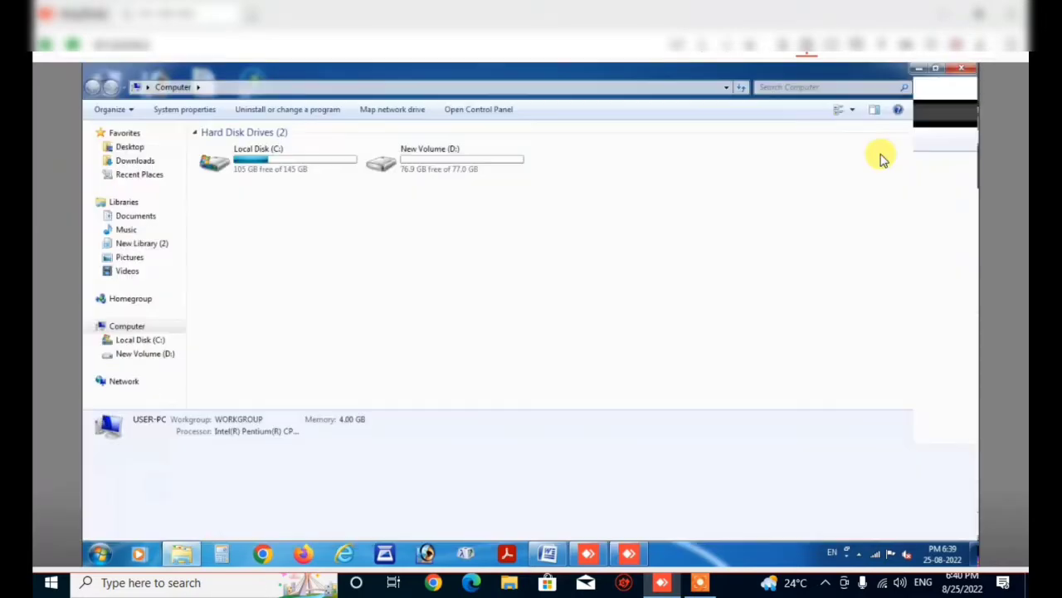
Browse to C:\Program Files\Mantra\MFS100\Driver\MFS100Test.
{"action": "double_click", "coordinate": [281, 160]}
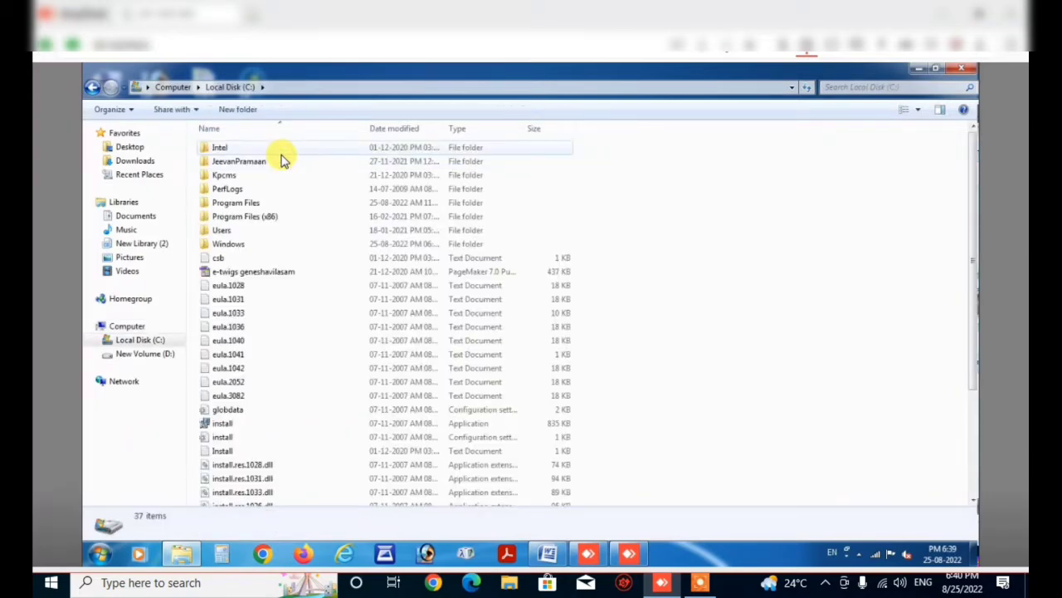
{"action": "double_click", "coordinate": [238, 203]}
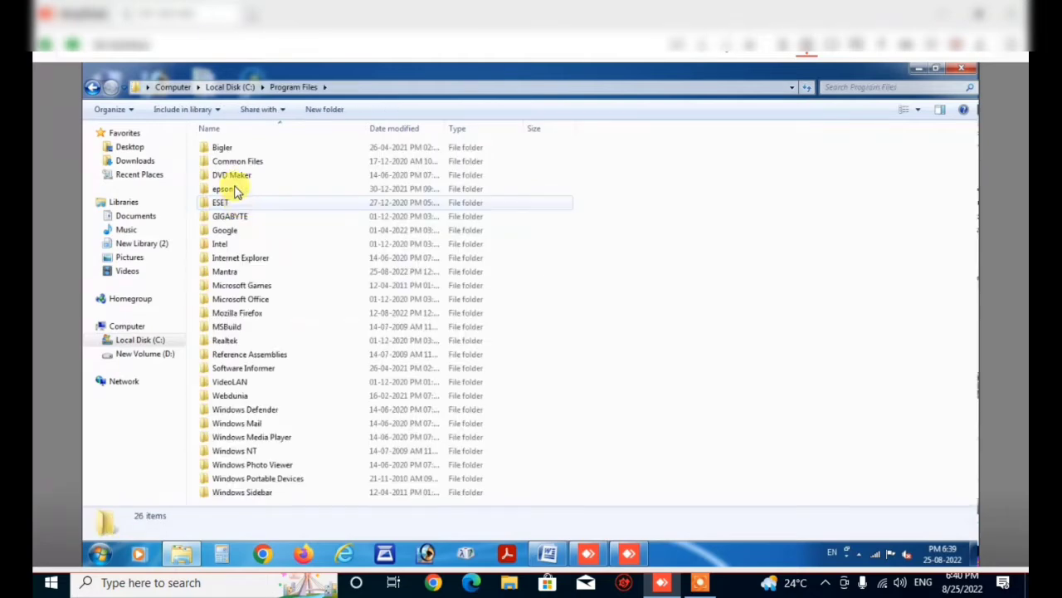
{"action": "double_click", "coordinate": [229, 273]}
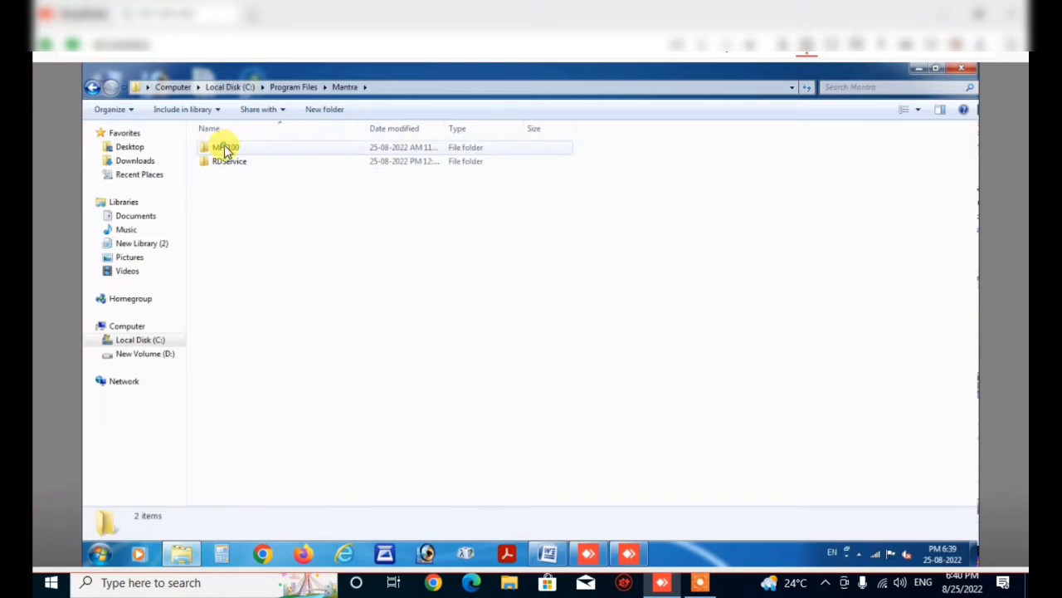
{"action": "double_click", "coordinate": [226, 148]}
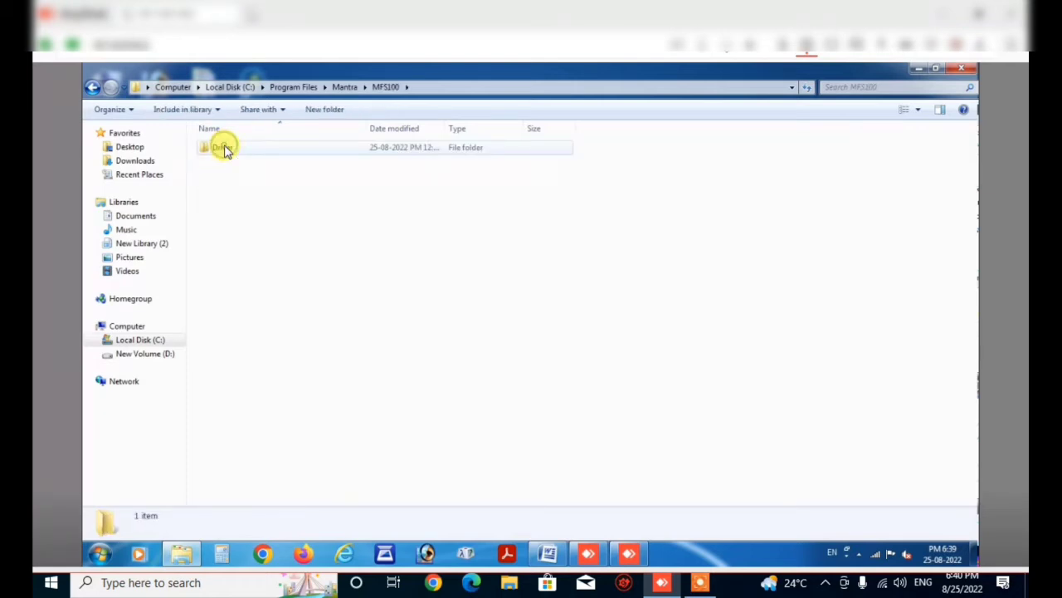
{"action": "double_click", "coordinate": [224, 148]}
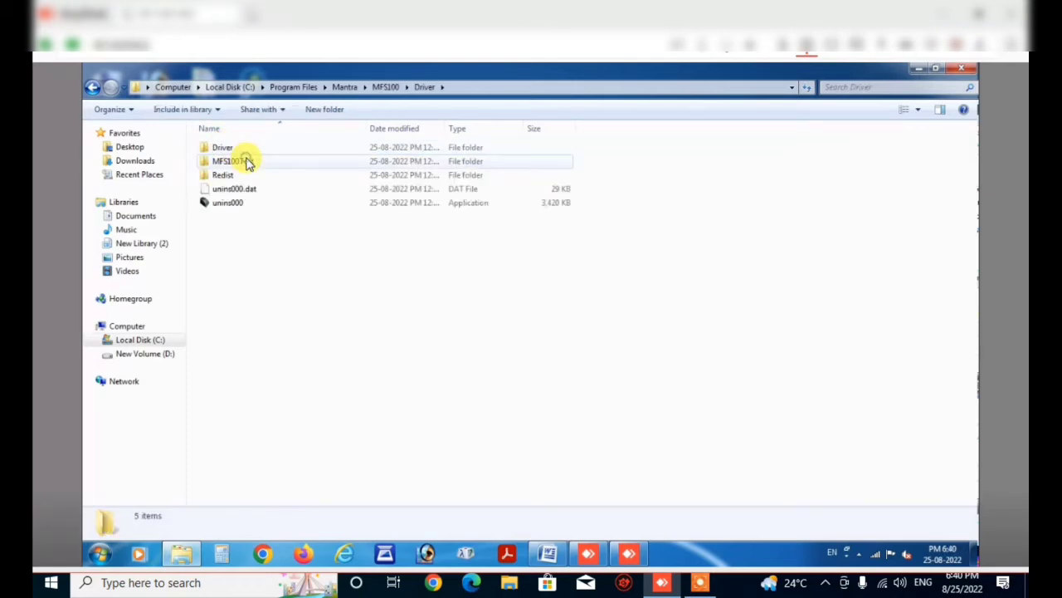
{"action": "double_click", "coordinate": [247, 161]}
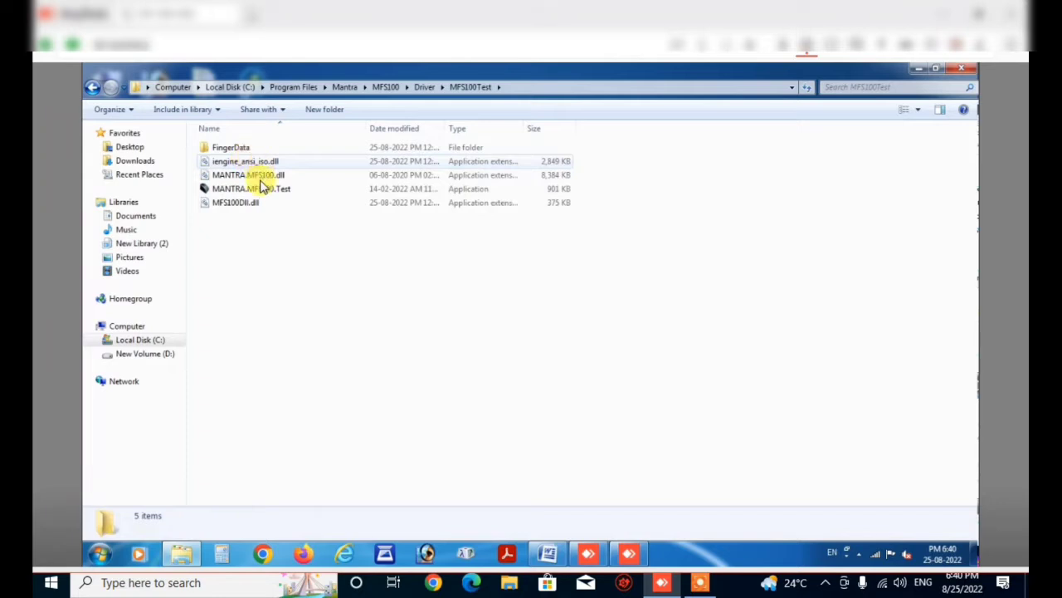
Run MANTRA.MFS100.Test, capture a fingerprint successfully, then exit it and close Explorer.
{"action": "left_click", "coordinate": [253, 189]}
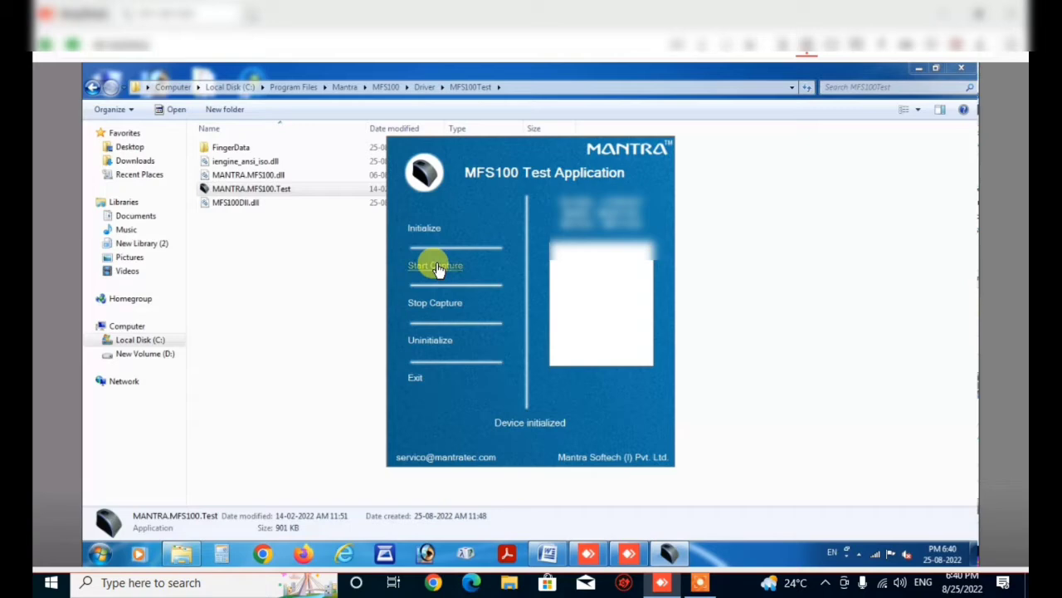
{"action": "left_click", "coordinate": [437, 267]}
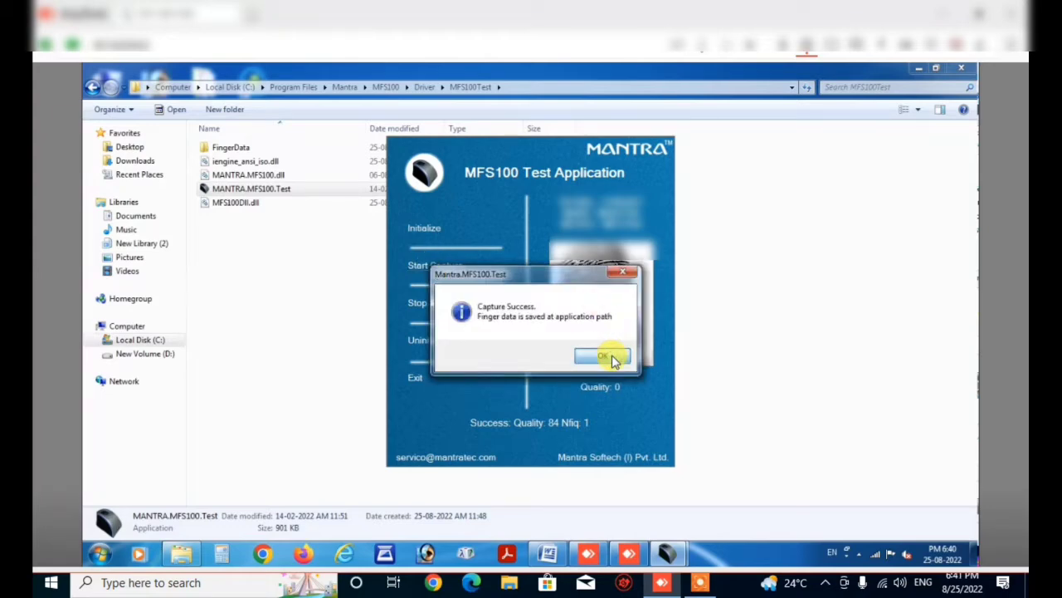
{"action": "left_click", "coordinate": [606, 357]}
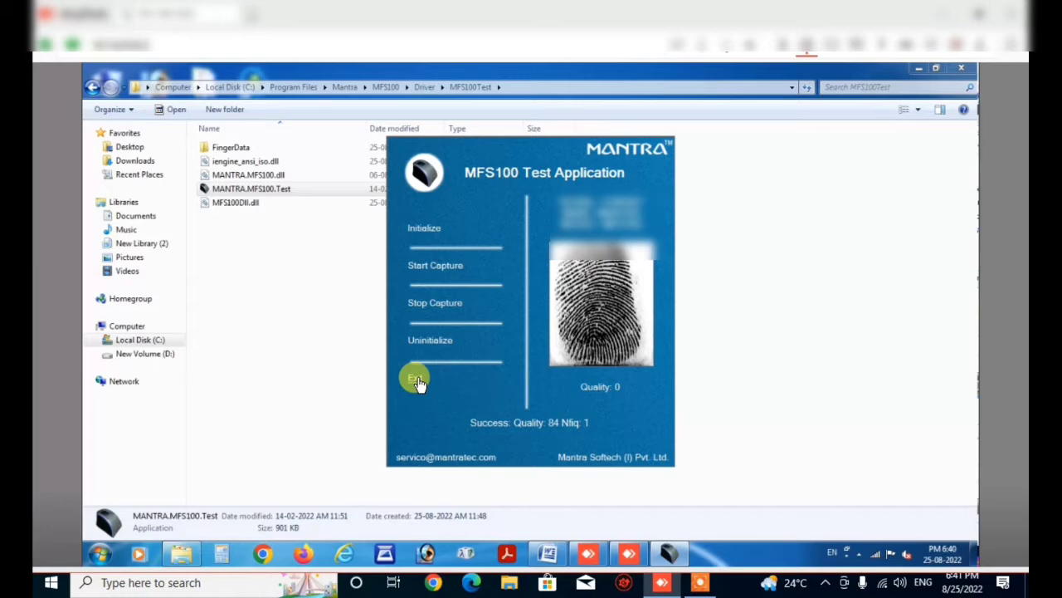
{"action": "left_click", "coordinate": [416, 379]}
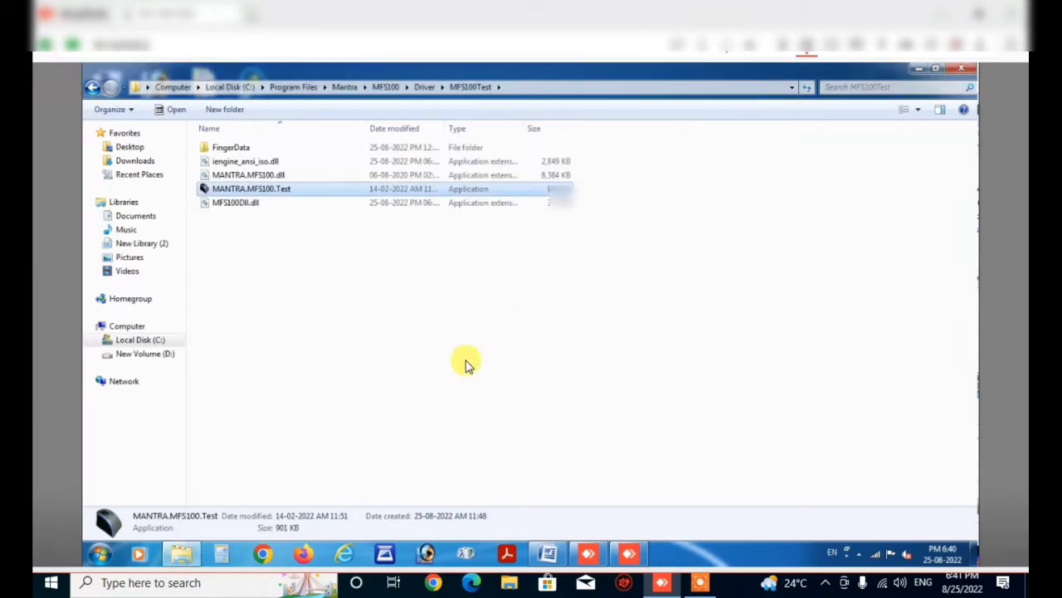
{"action": "left_click", "coordinate": [961, 71]}
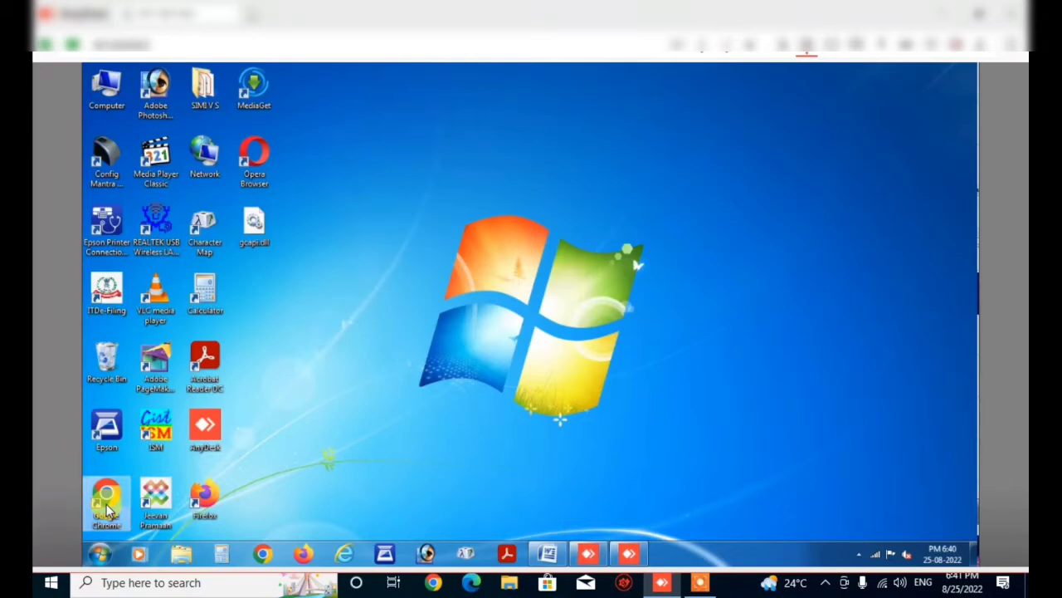
Launch Chrome maximized without restoring pages and enter chrome://flags/#allow-insecure-localhost in the address bar.
{"action": "double_click", "coordinate": [106, 502]}
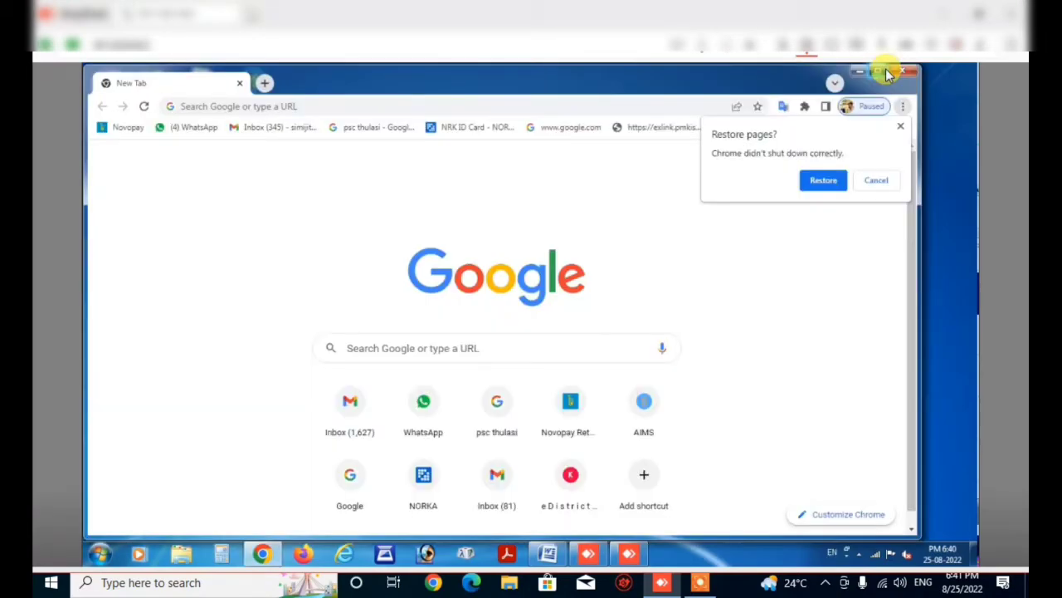
{"action": "left_click", "coordinate": [886, 73]}
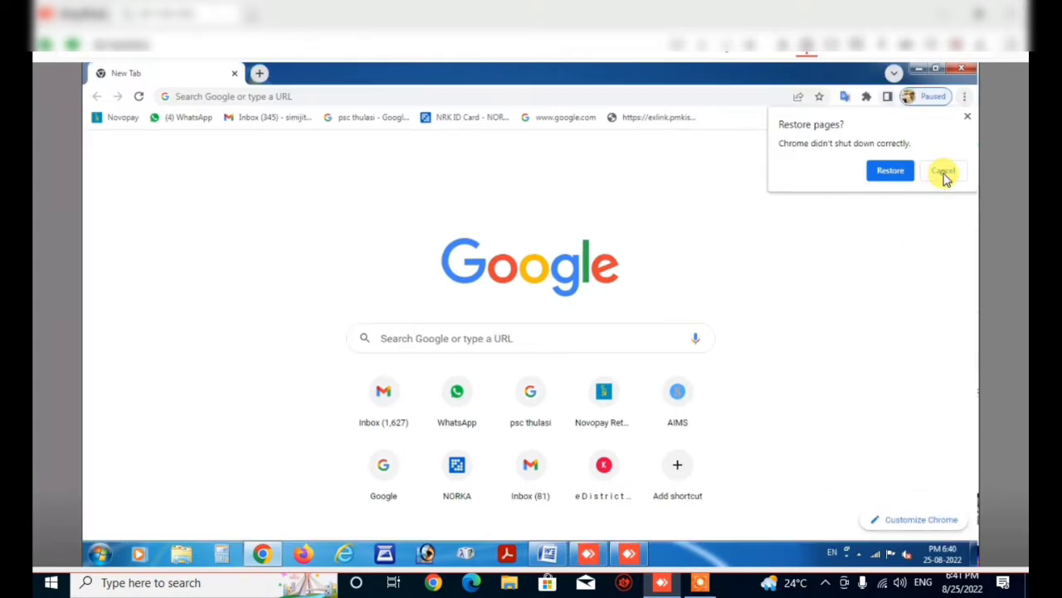
{"action": "left_click", "coordinate": [944, 172]}
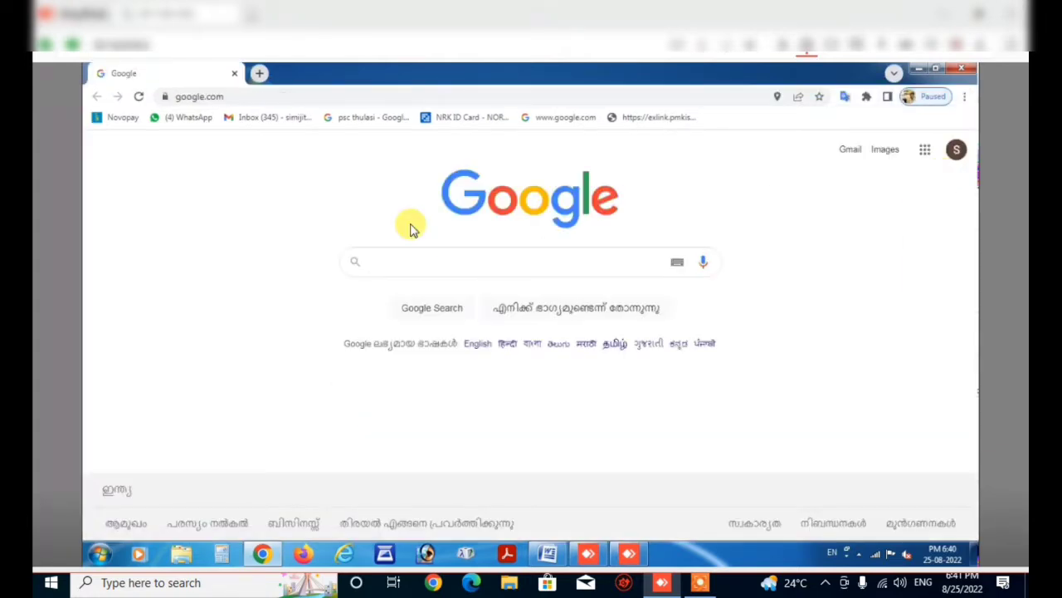
{"action": "left_click", "coordinate": [235, 97]}
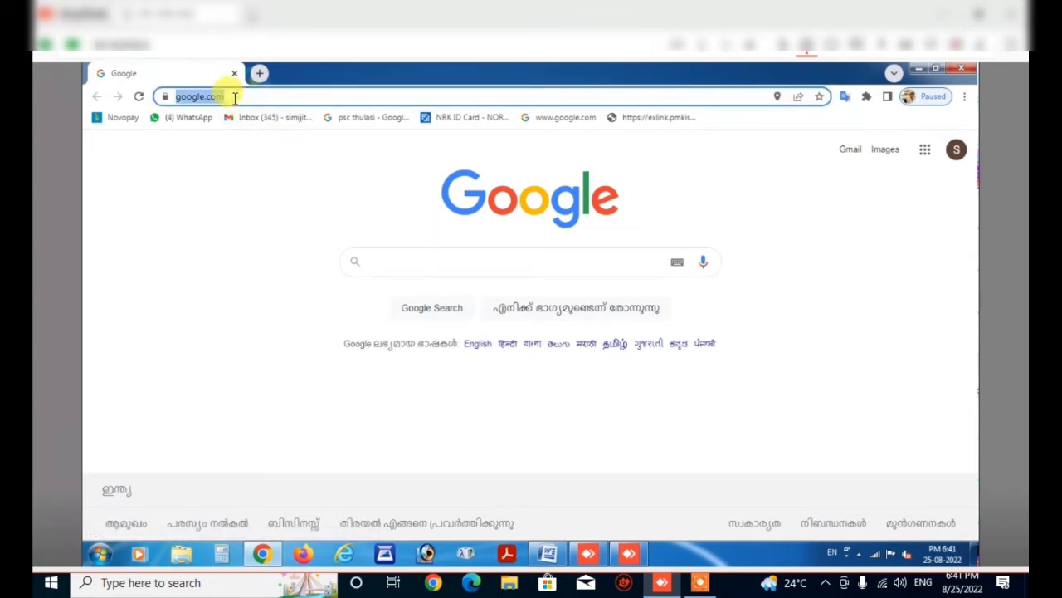
{"action": "type", "text": "c"}
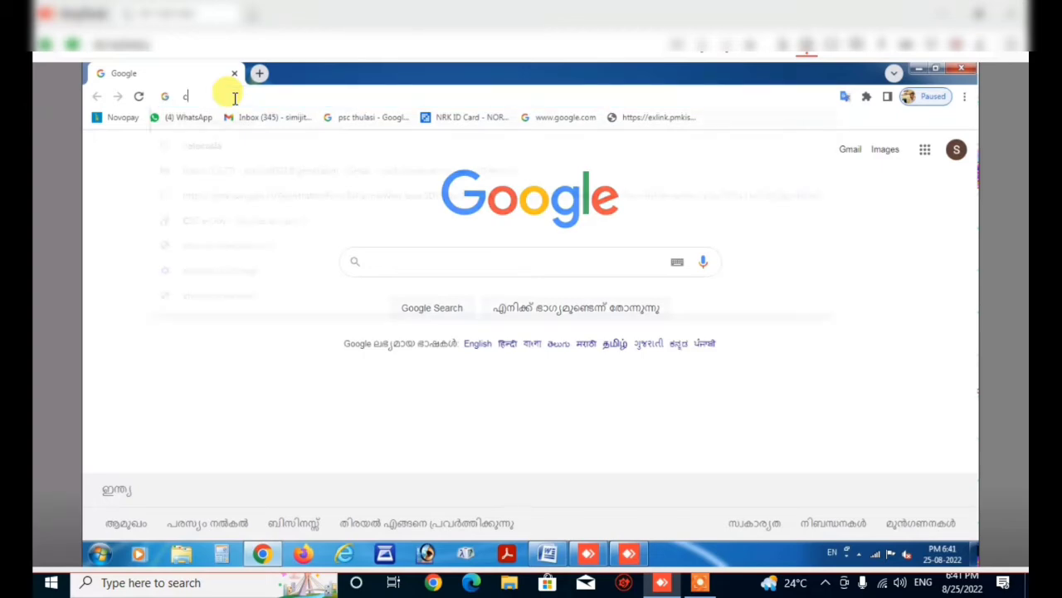
{"action": "type", "text": "hrome"}
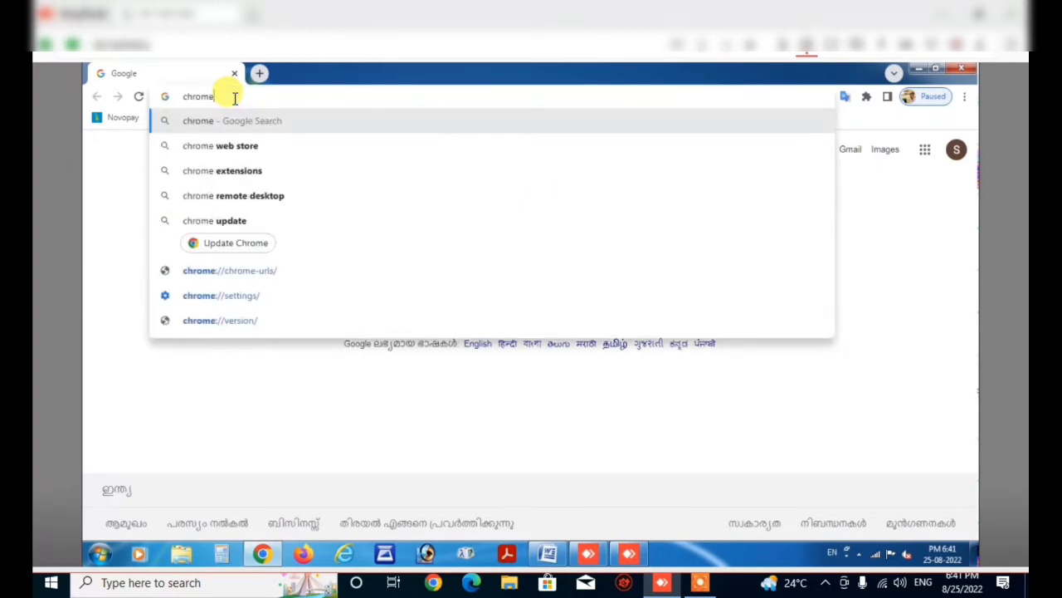
{"action": "type", "text": ":"}
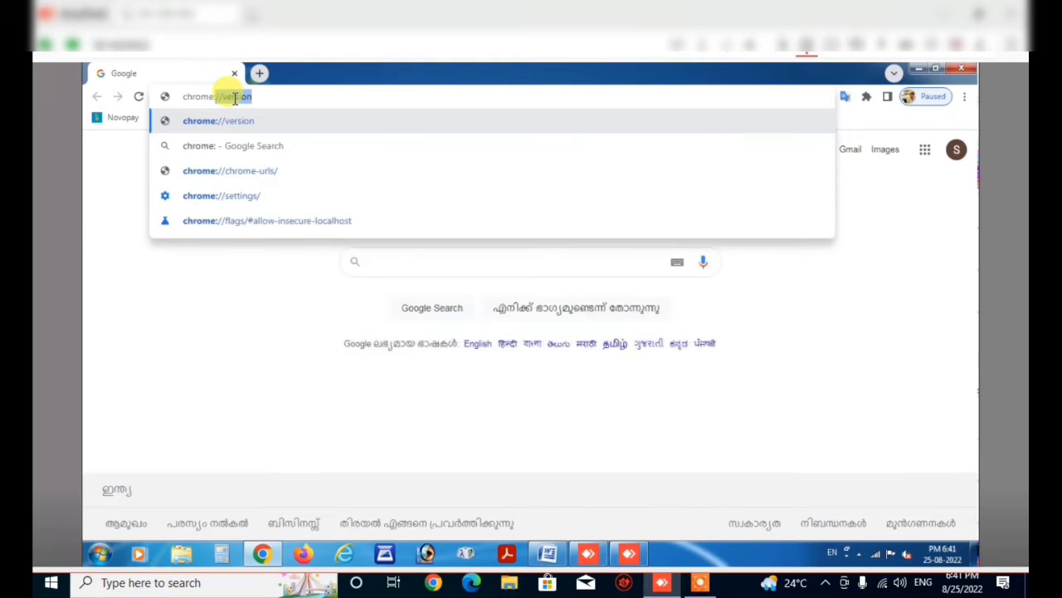
{"action": "type", "text": "//"}
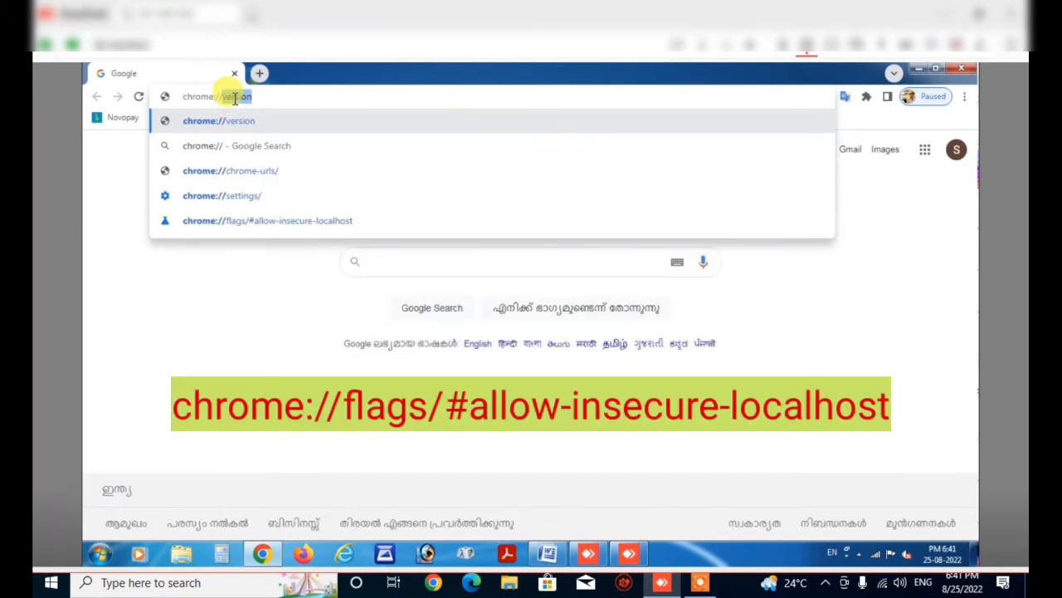
{"action": "type", "text": "fl"}
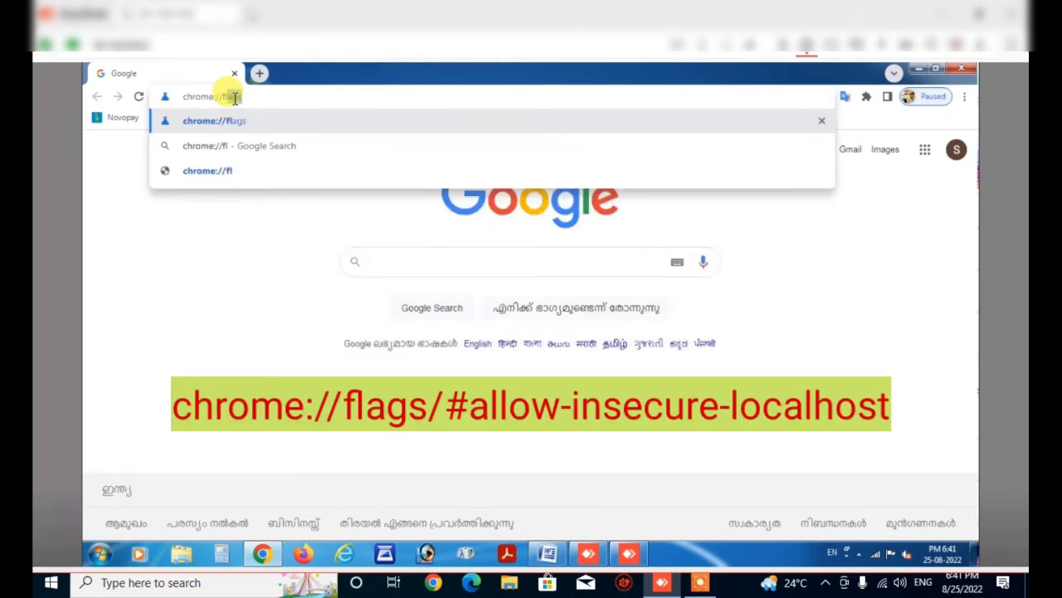
{"action": "type", "text": "ags"}
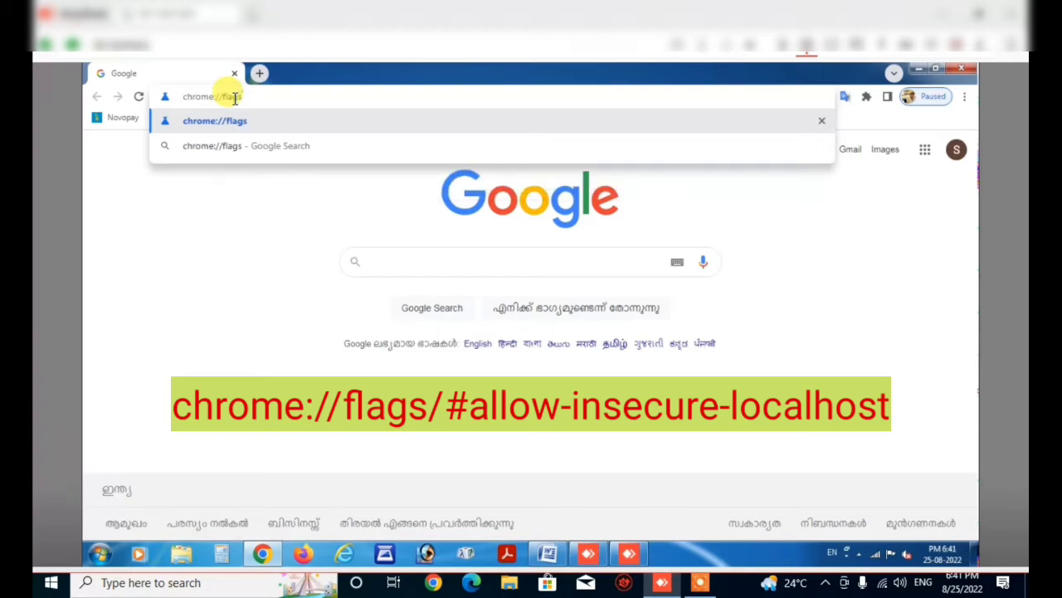
{"action": "type", "text": "/#allow"}
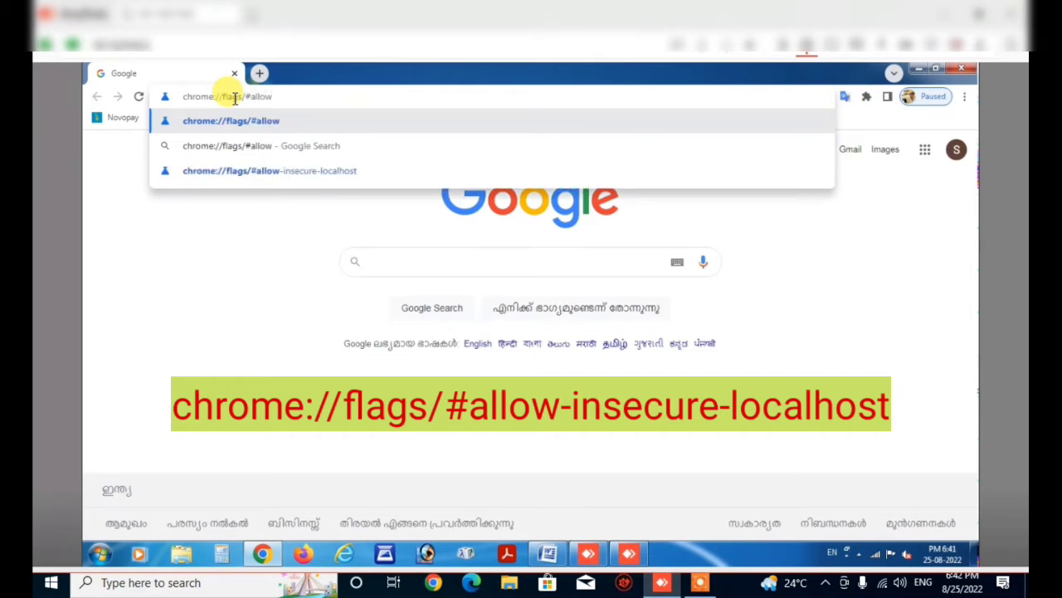
{"action": "type", "text": "-in"}
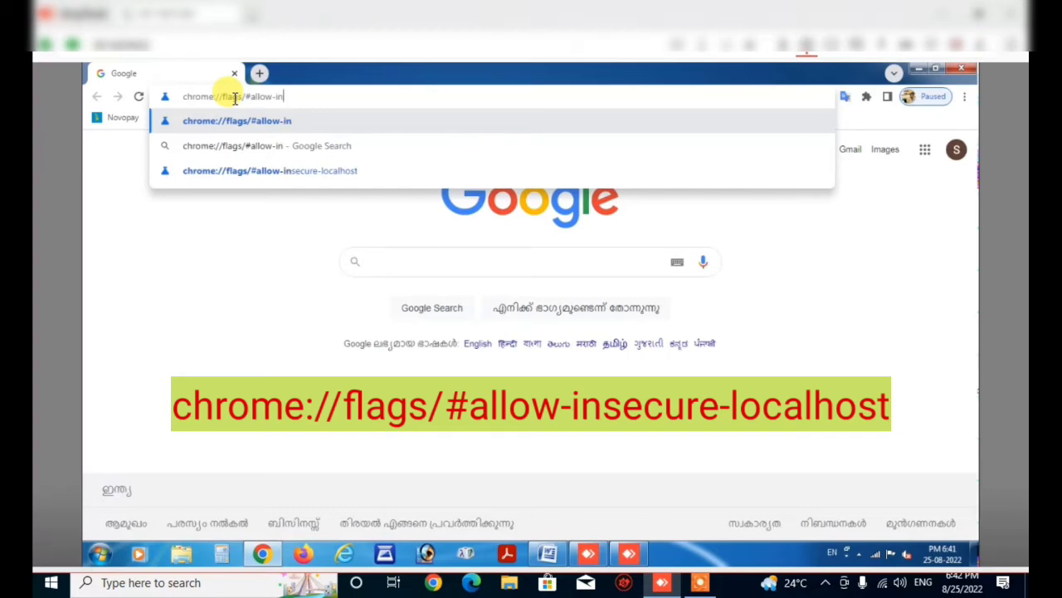
{"action": "type", "text": "secure"}
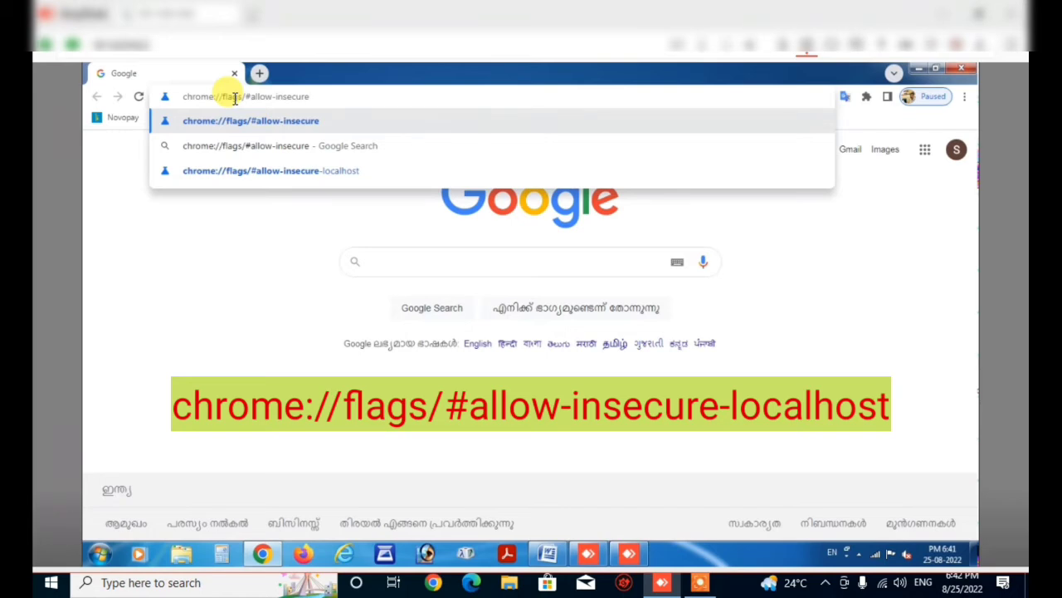
{"action": "type", "text": "-"}
{"action": "type", "text": "lo"}
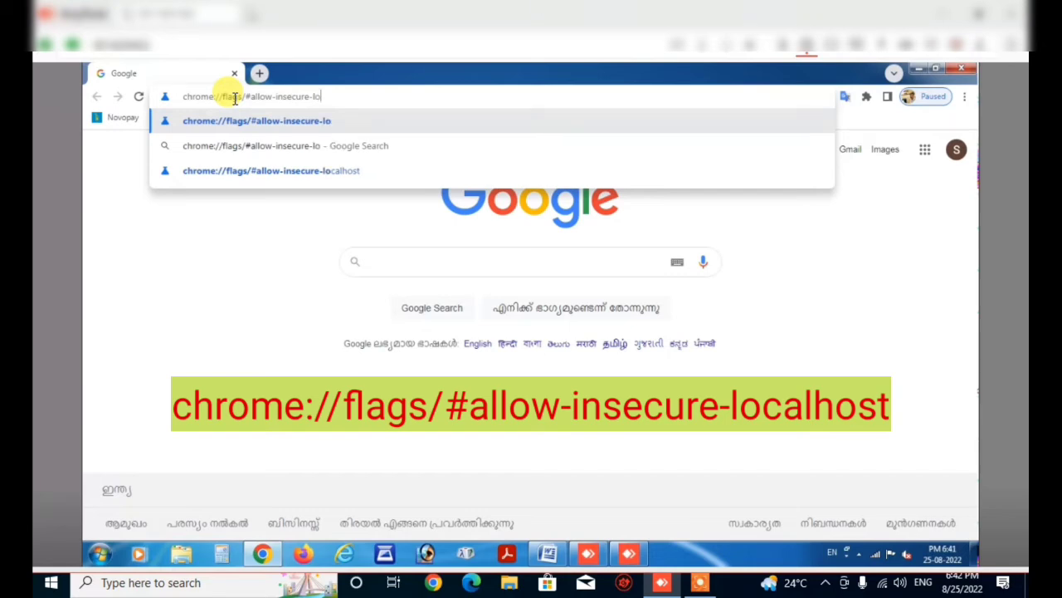
{"action": "type", "text": "calh"}
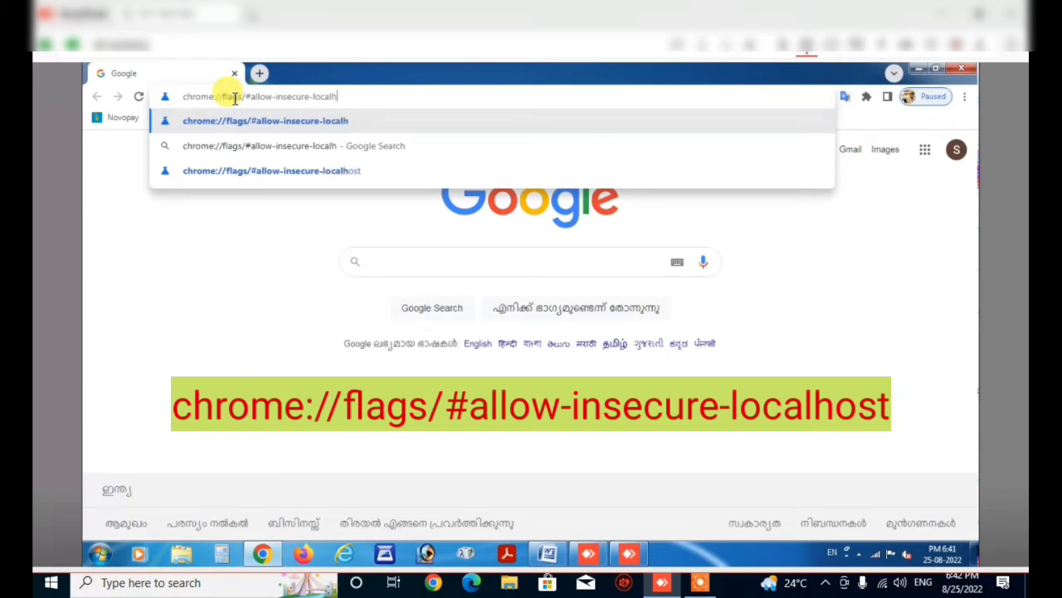
{"action": "type", "text": "ost"}
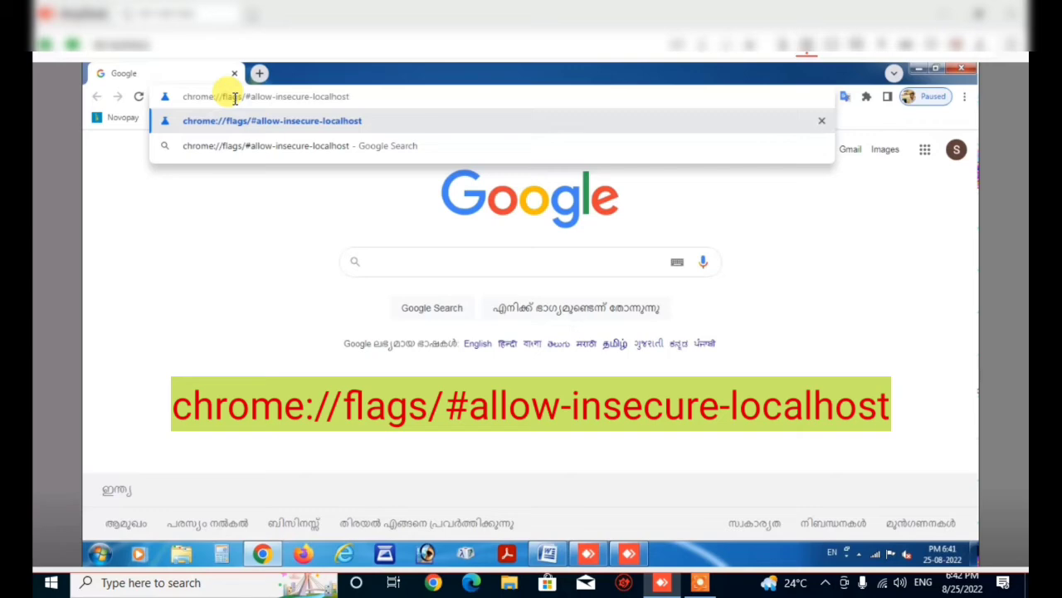
Enable 'Allow invalid certificates for resources loaded from localhost' and relaunch Chrome.
{"action": "key", "text": "Return"}
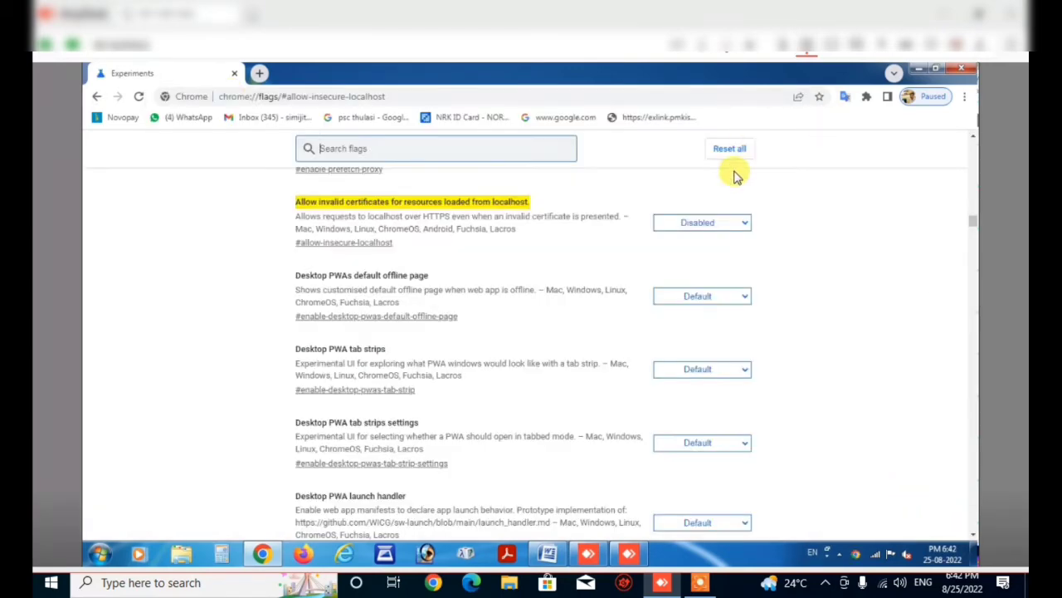
{"action": "left_click", "coordinate": [744, 224]}
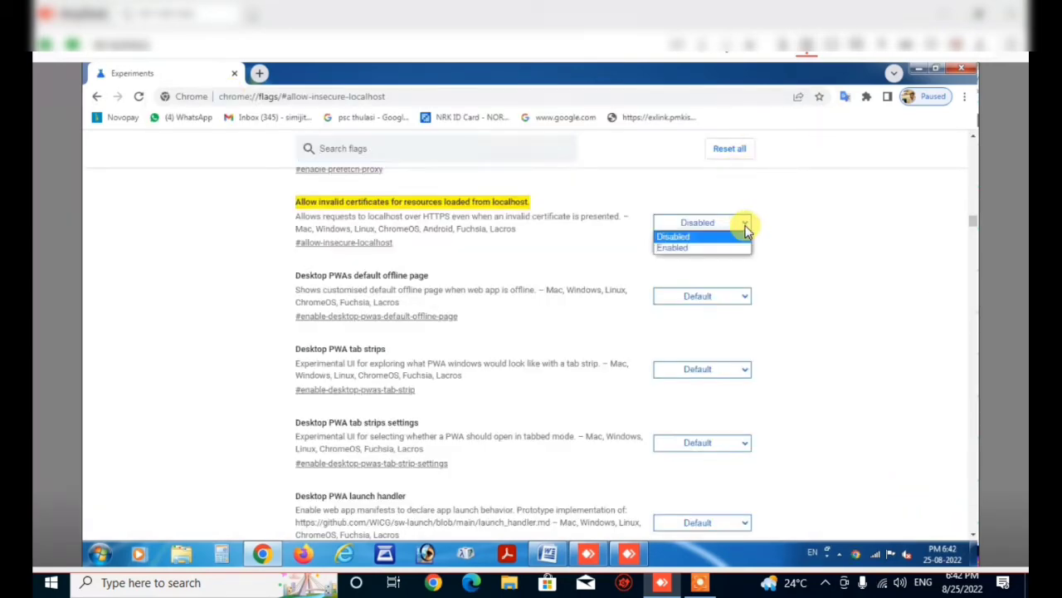
{"action": "left_click", "coordinate": [712, 249]}
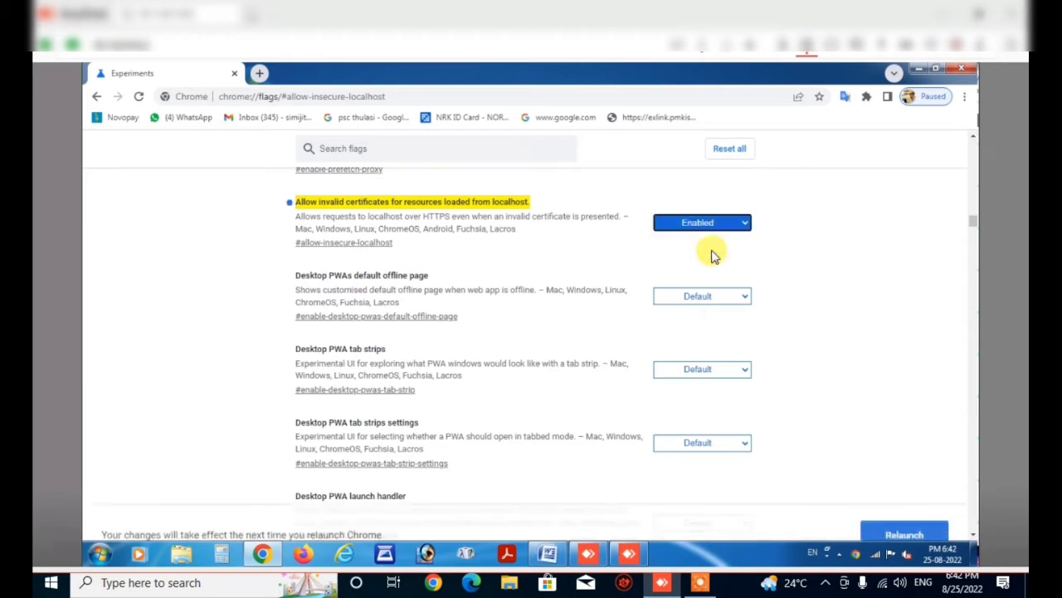
{"action": "left_click", "coordinate": [919, 504]}
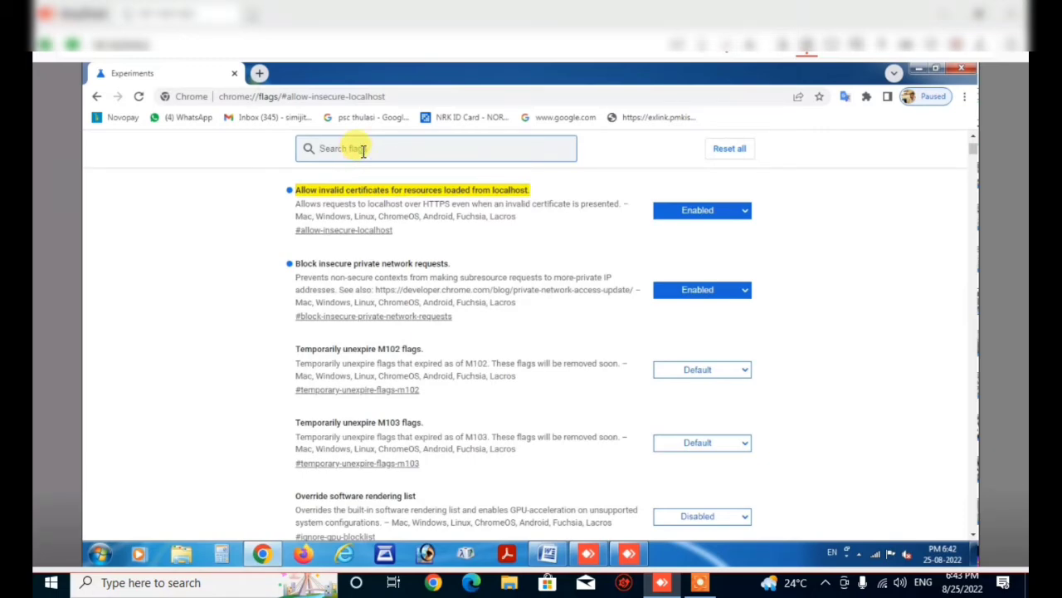
Search flags for 'block', disable Block insecure private network requests, and relaunch Chrome.
{"action": "type", "text": "block"}
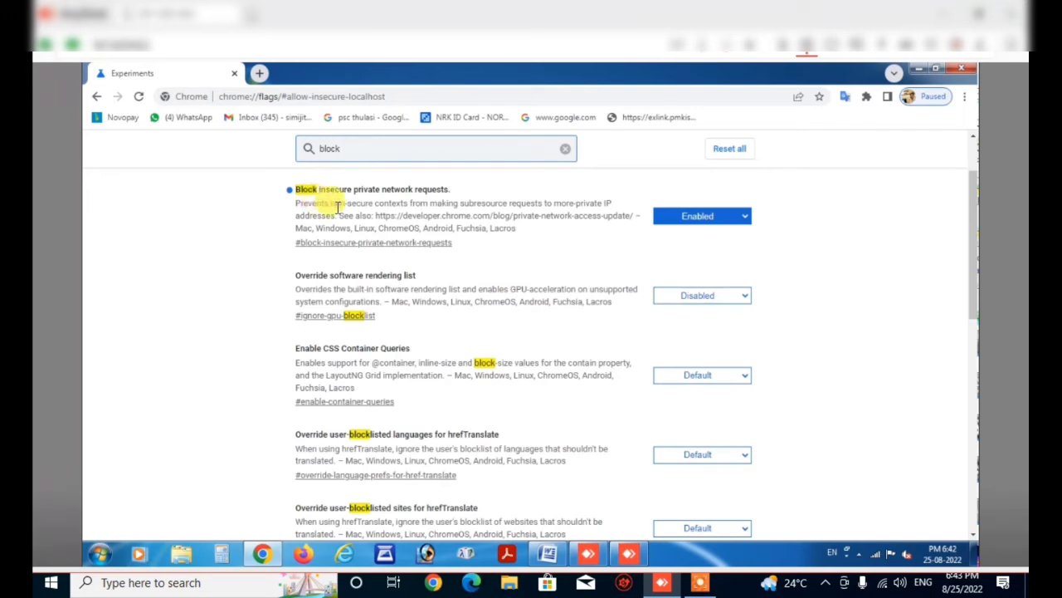
{"action": "left_click", "coordinate": [745, 217]}
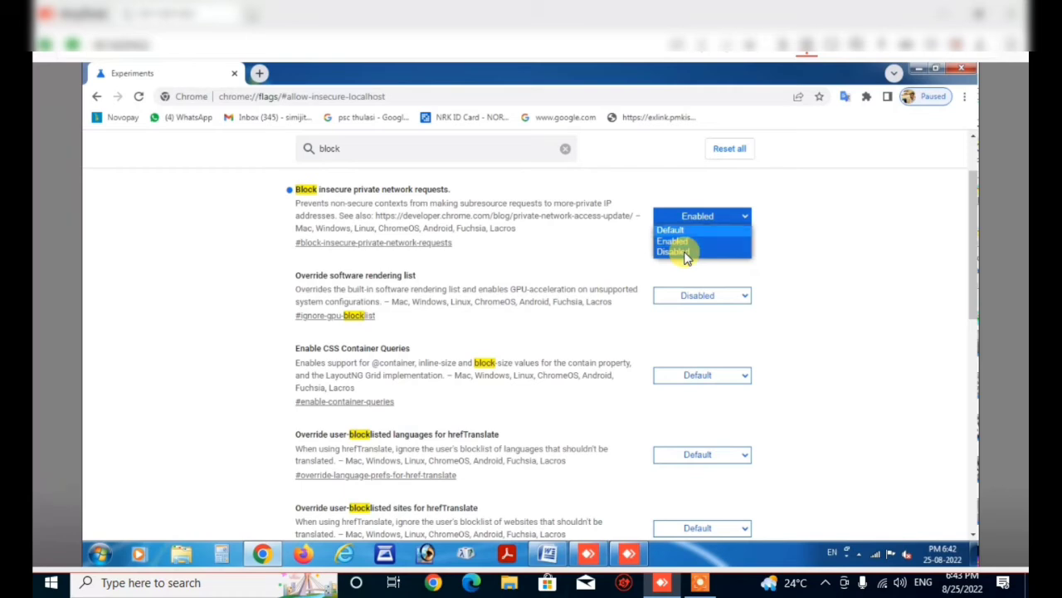
{"action": "left_click", "coordinate": [685, 253]}
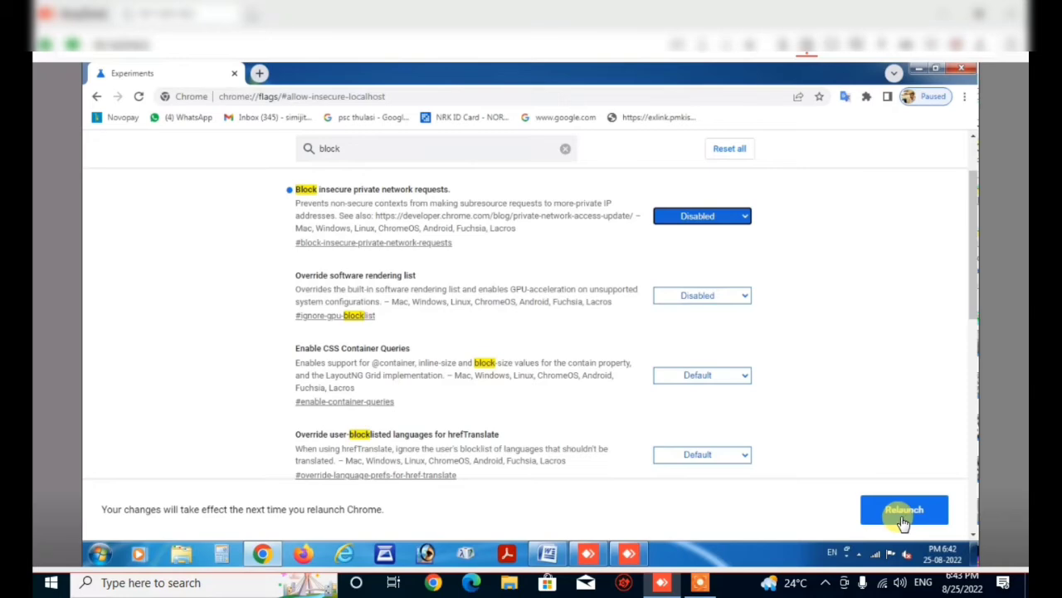
{"action": "left_click", "coordinate": [903, 515]}
{"action": "left_click", "coordinate": [903, 511]}
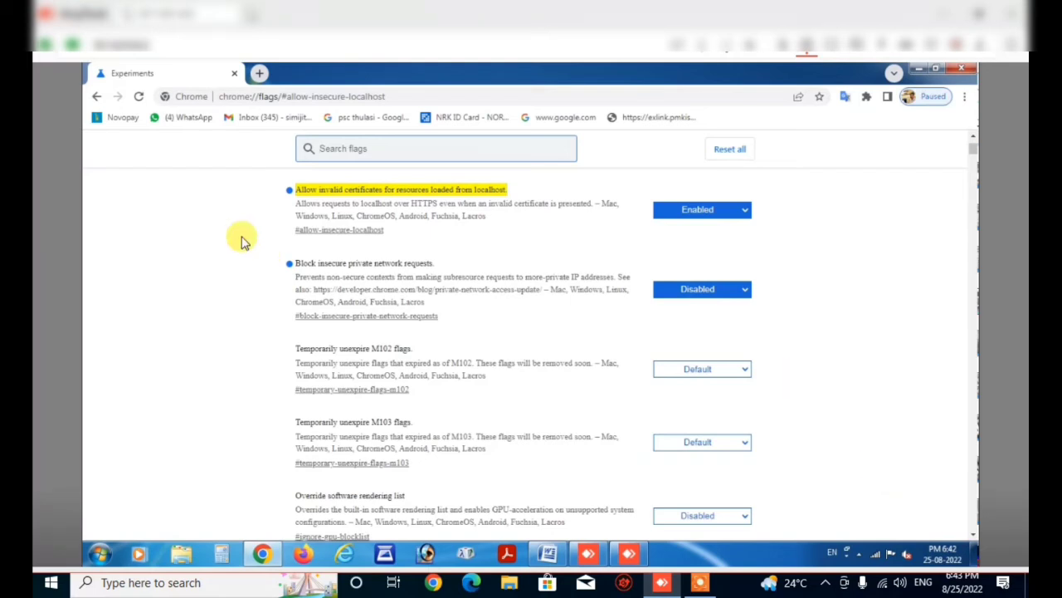
Close Chrome and reopen it from the desktop icon.
{"action": "left_click", "coordinate": [962, 73]}
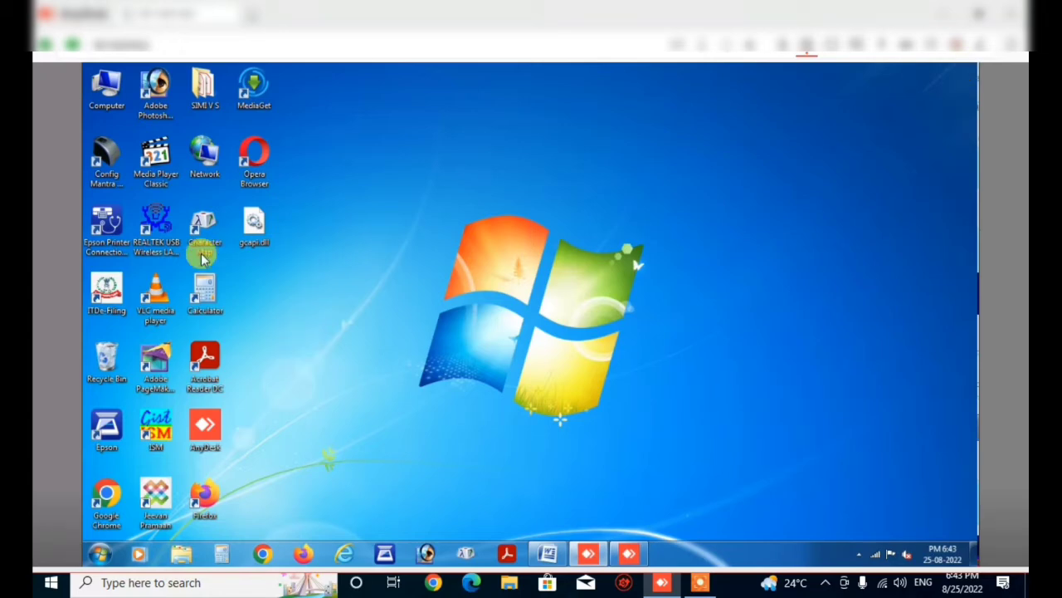
{"action": "double_click", "coordinate": [110, 497]}
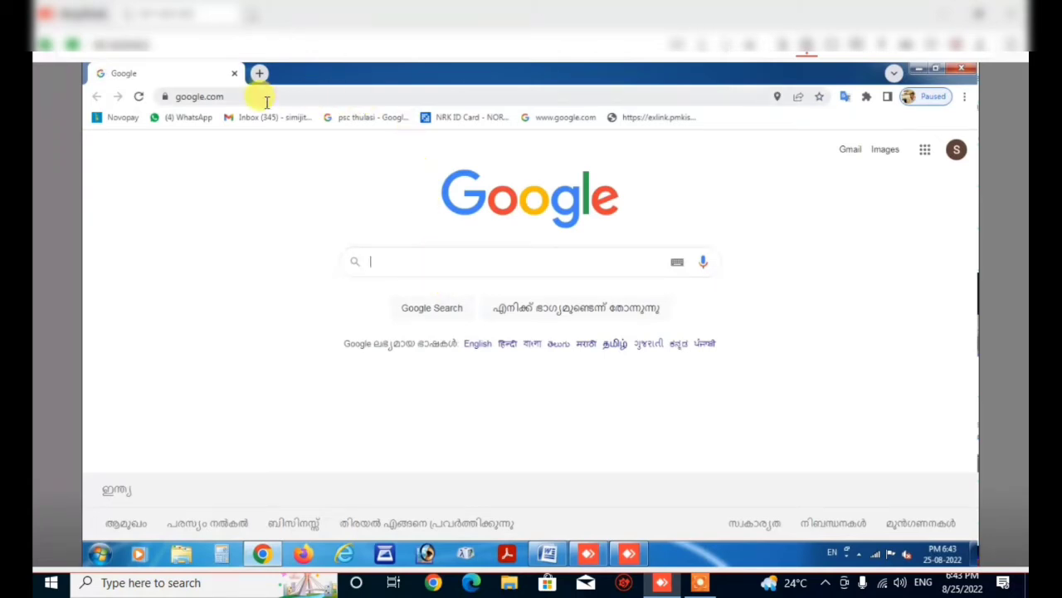
Search Google for 'rdtest'.
{"action": "left_click", "coordinate": [400, 273]}
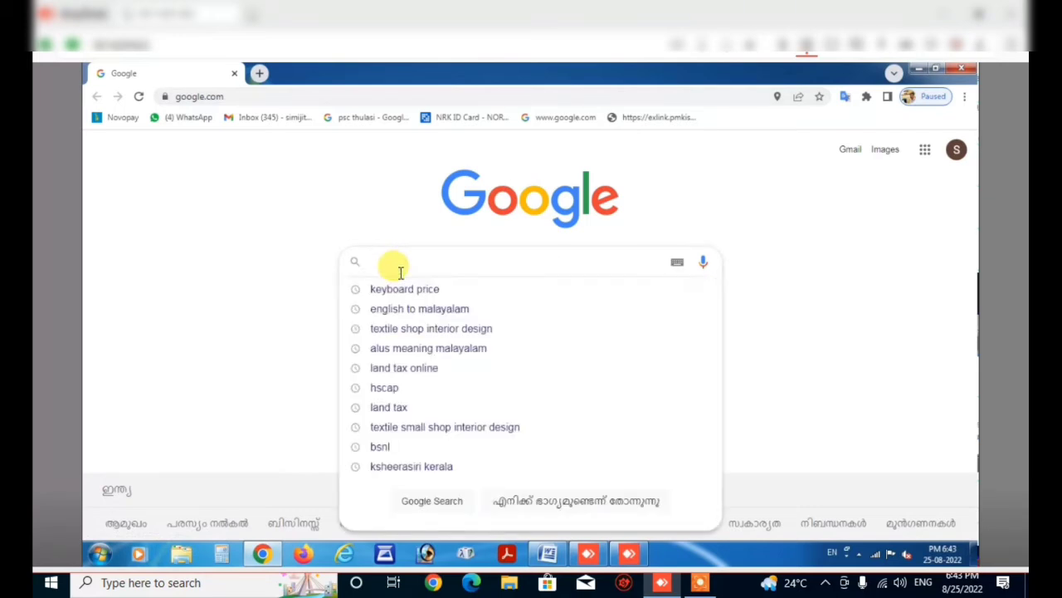
{"action": "type", "text": "rd"}
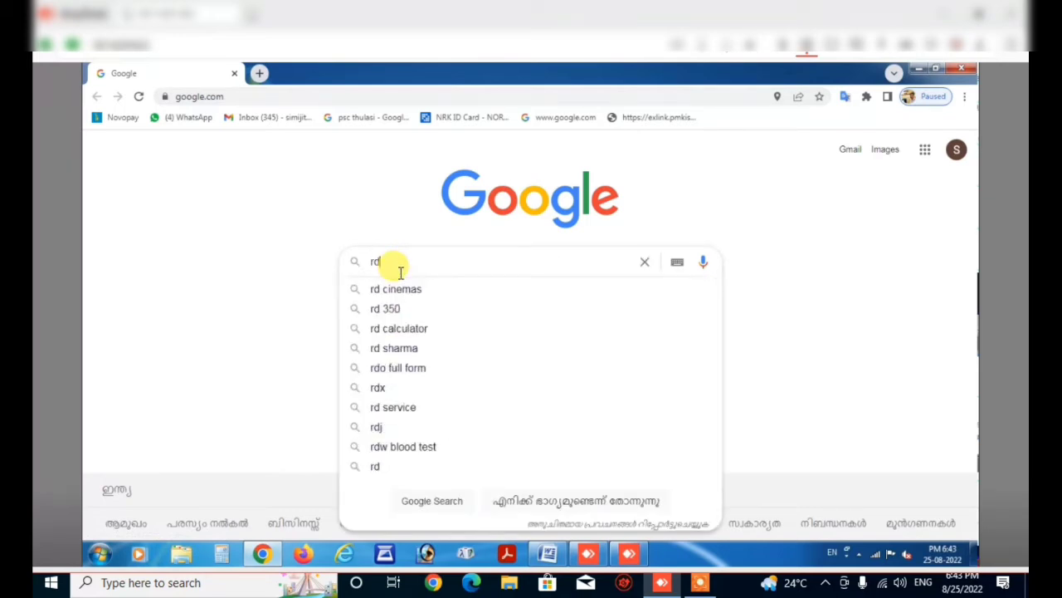
{"action": "type", "text": "tes"}
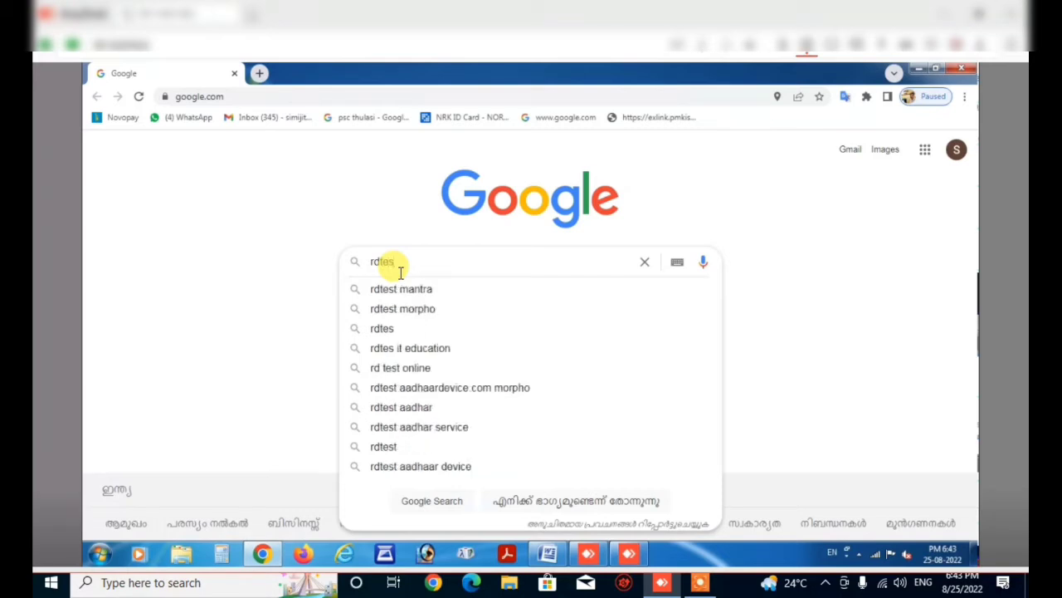
{"action": "type", "text": "t"}
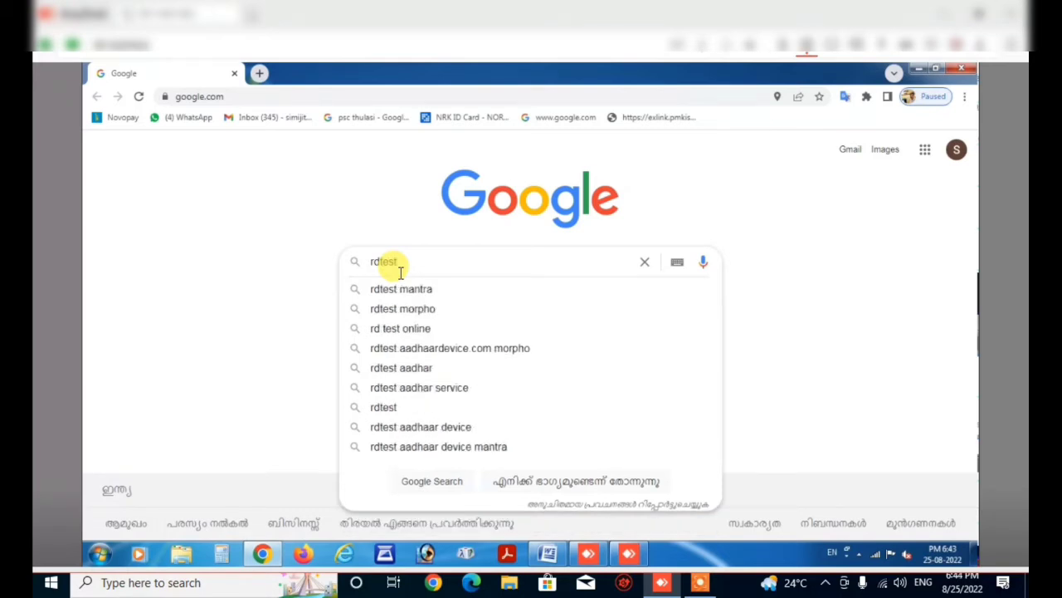
{"action": "key", "text": "Return"}
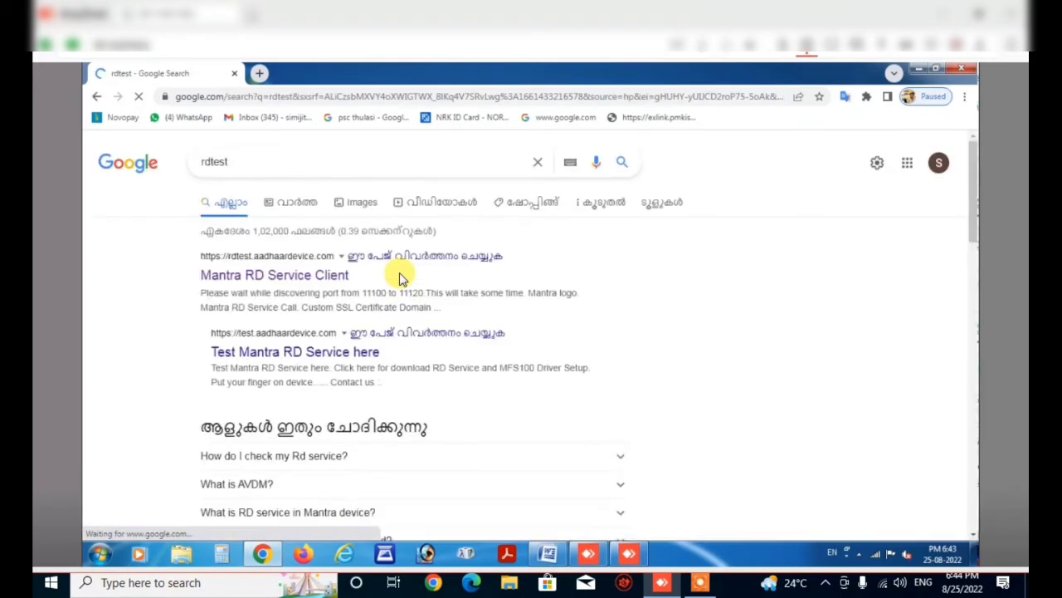
On Mantra RD Service Client, discover the RD service, set Env to P, and capture a fingerprint.
{"action": "left_click", "coordinate": [263, 277]}
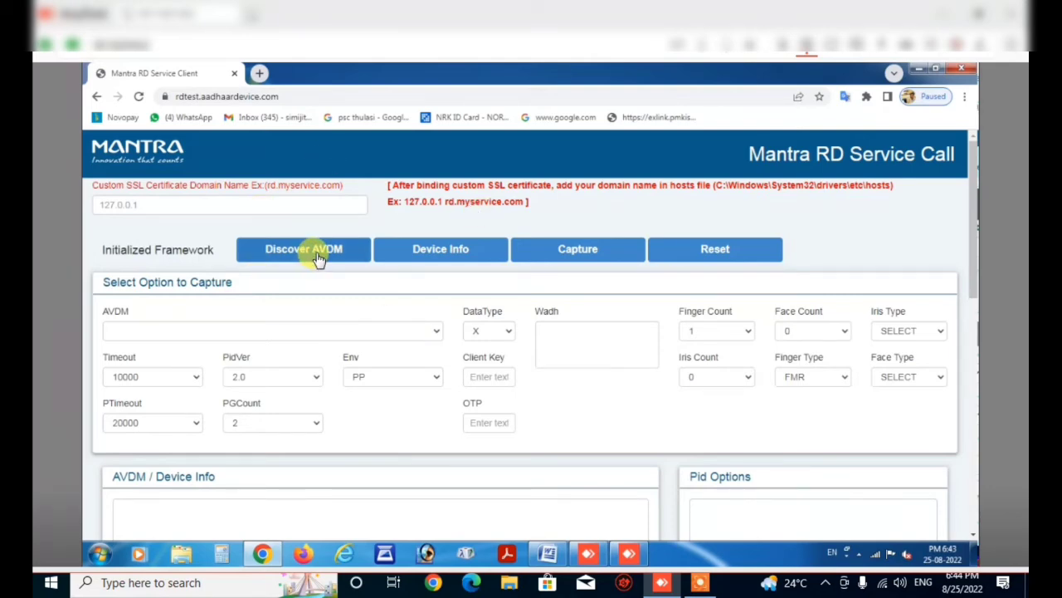
{"action": "left_click", "coordinate": [320, 259]}
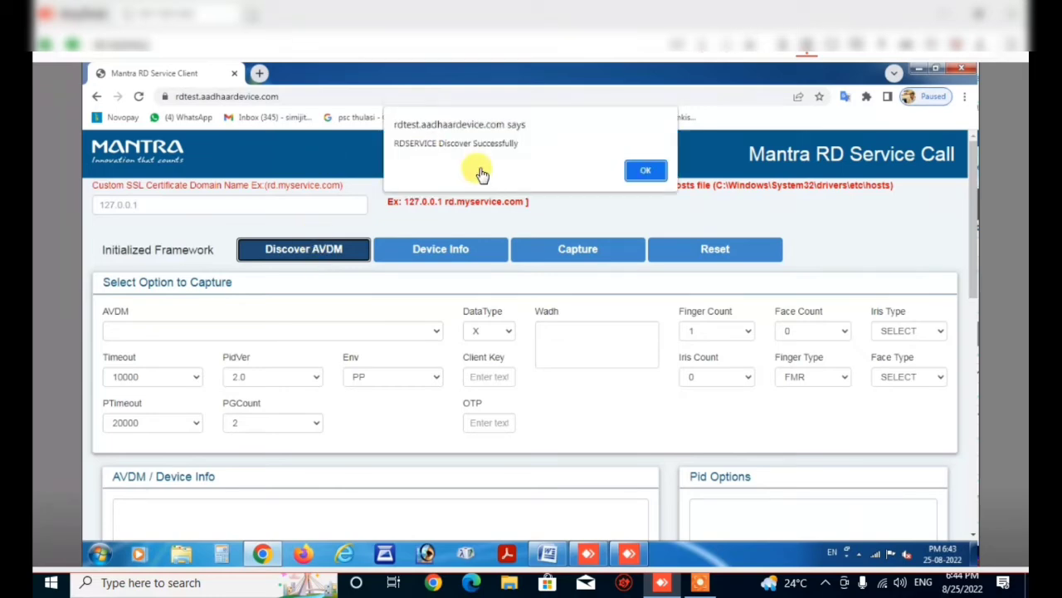
{"action": "left_click", "coordinate": [646, 169]}
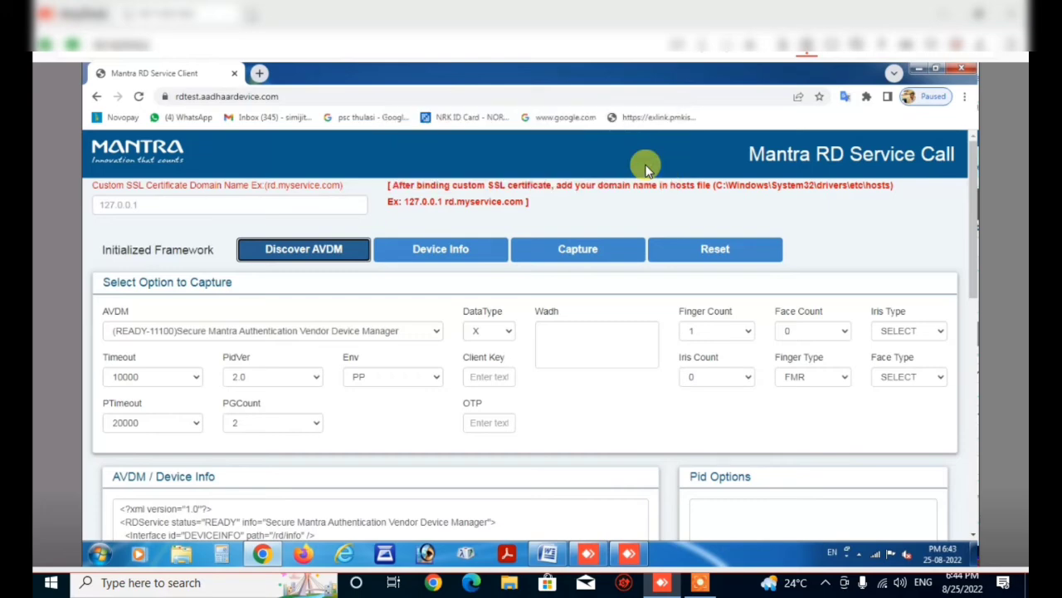
{"action": "left_click", "coordinate": [434, 381]}
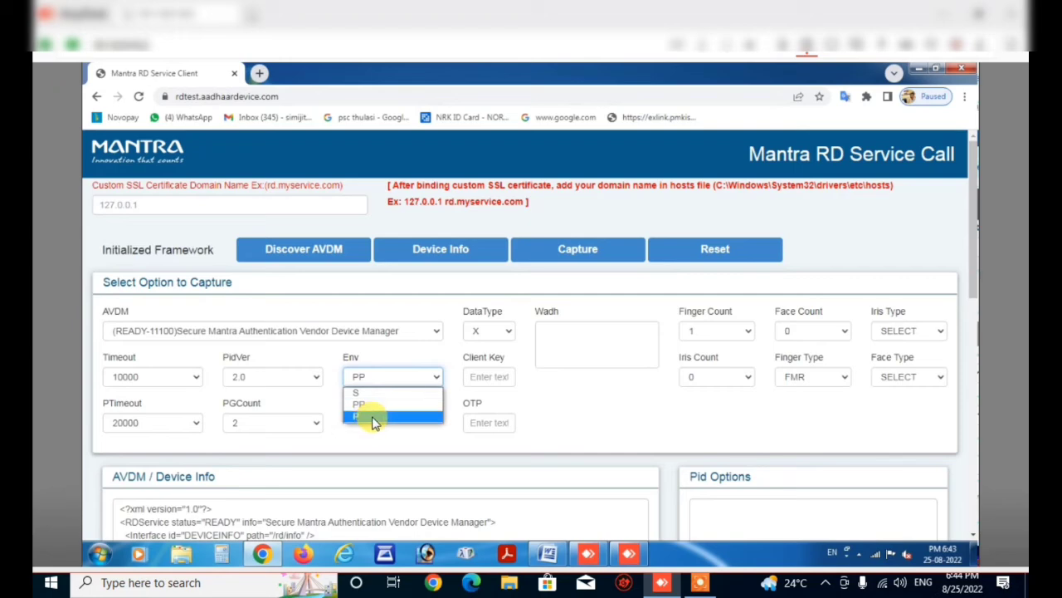
{"action": "left_click", "coordinate": [369, 419]}
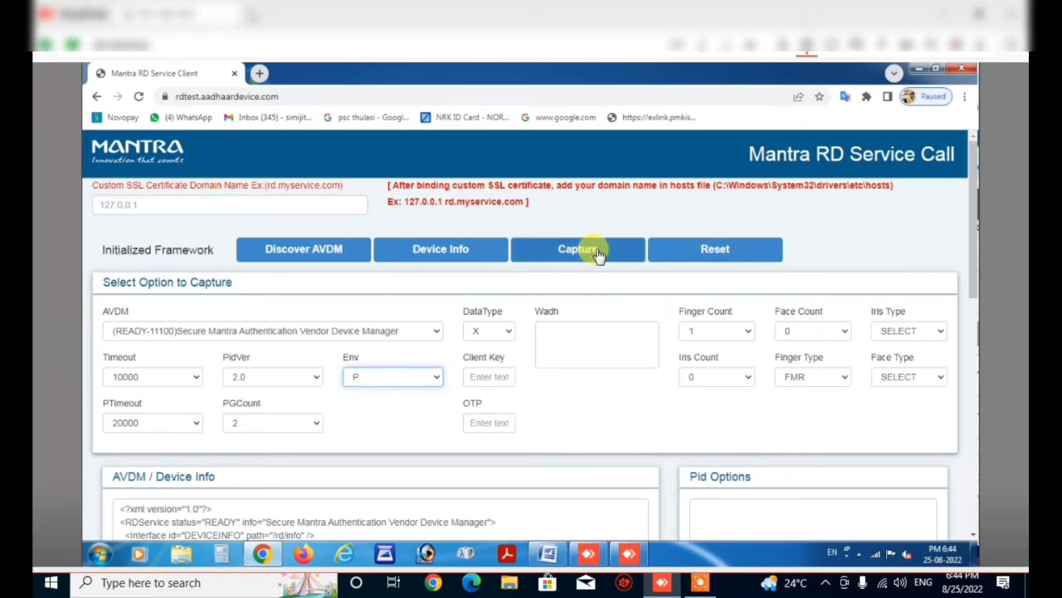
{"action": "left_click", "coordinate": [597, 251]}
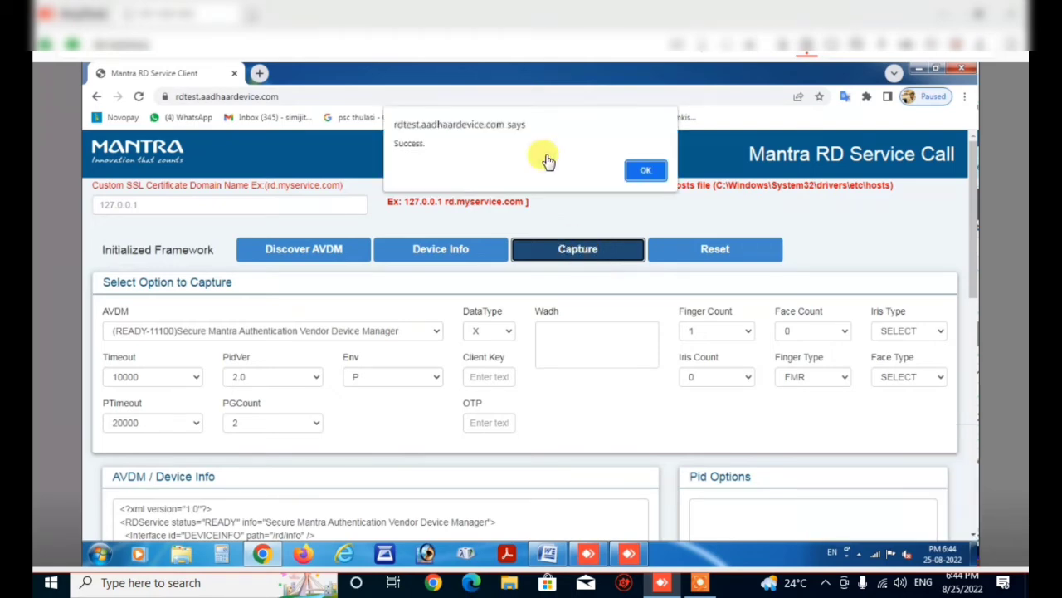
Dismiss the capture success message and restart Chrome from the desktop.
{"action": "left_click", "coordinate": [648, 171]}
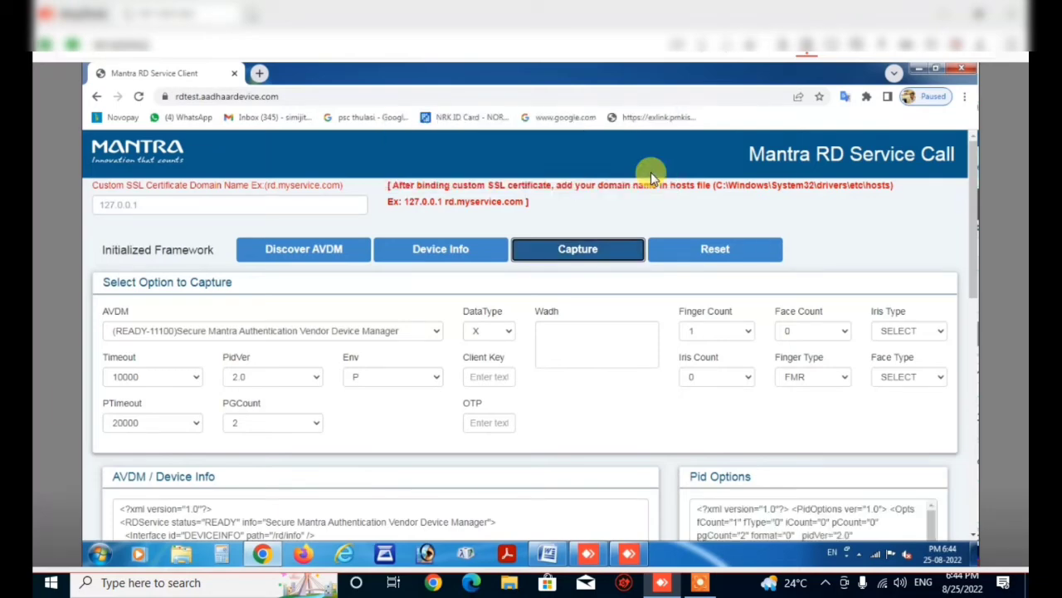
{"action": "left_click", "coordinate": [965, 72]}
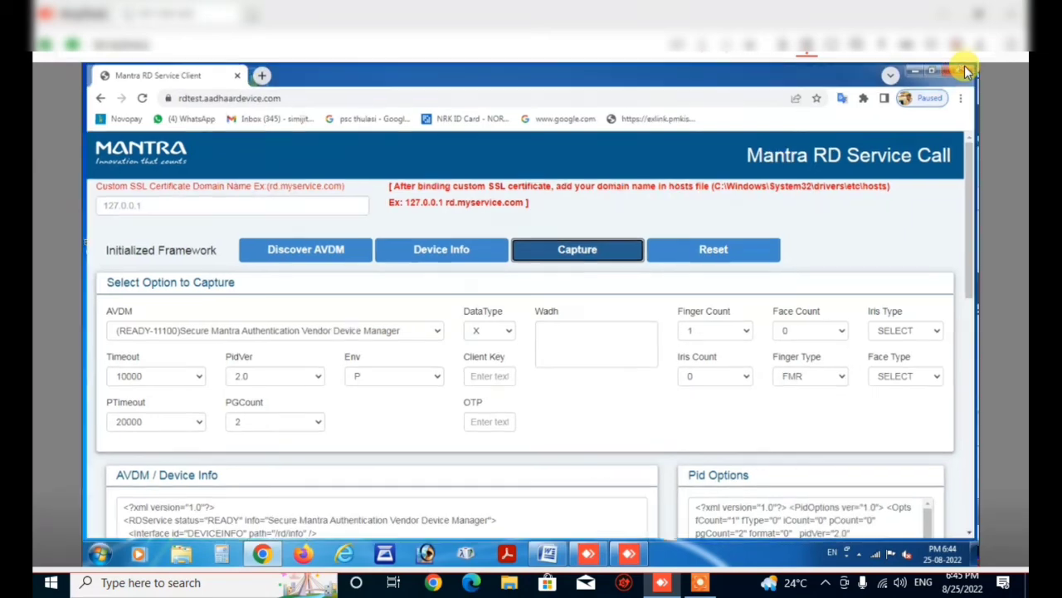
{"action": "double_click", "coordinate": [94, 512]}
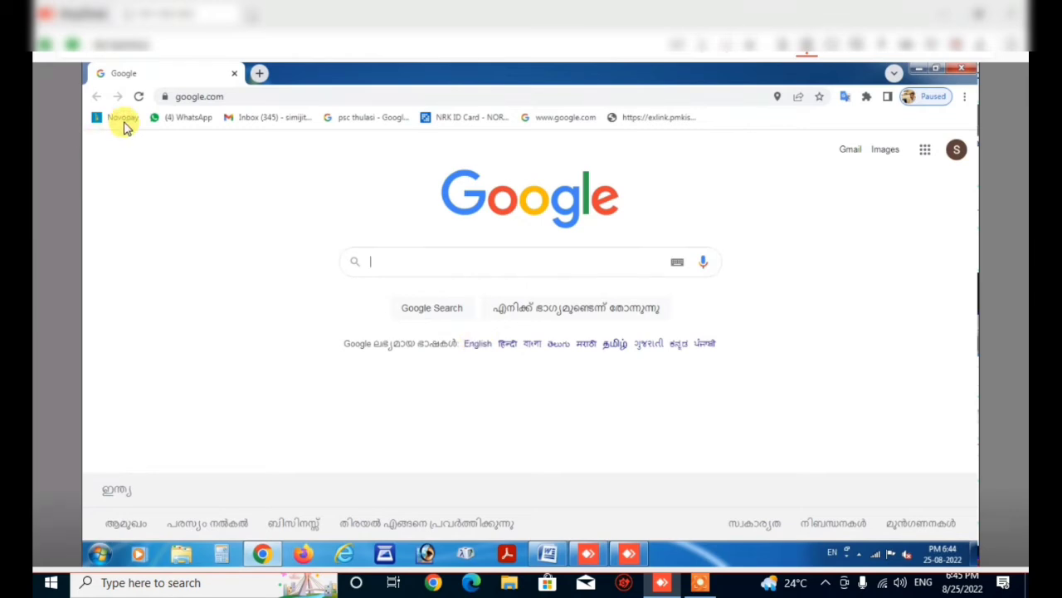
Search Google for 'novopay retailer' and open the Novopay Retailer site.
{"action": "left_click", "coordinate": [423, 260]}
{"action": "type", "text": "novopay ret"}
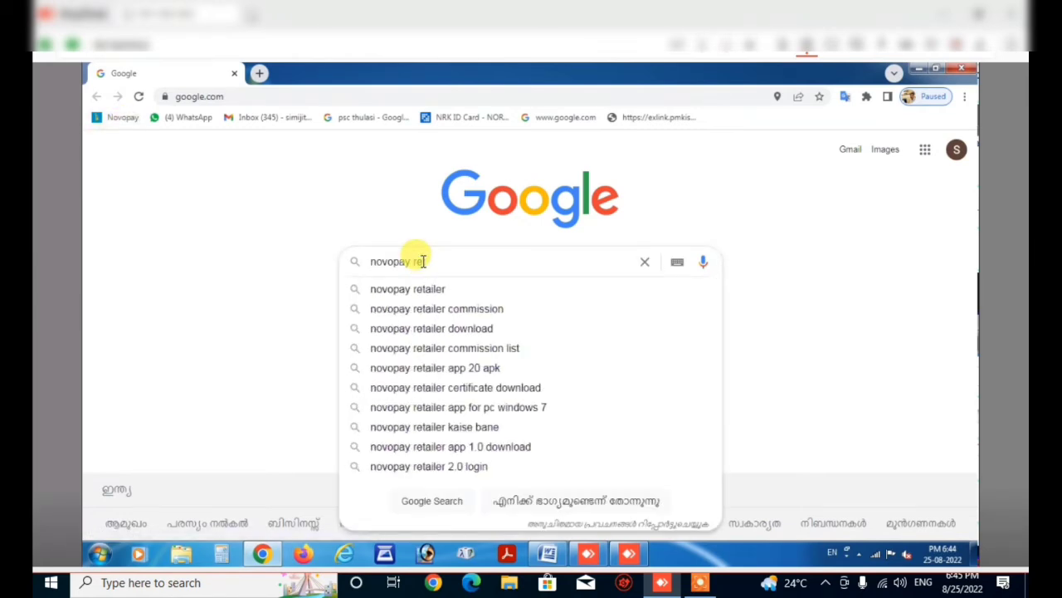
{"action": "left_click", "coordinate": [417, 292]}
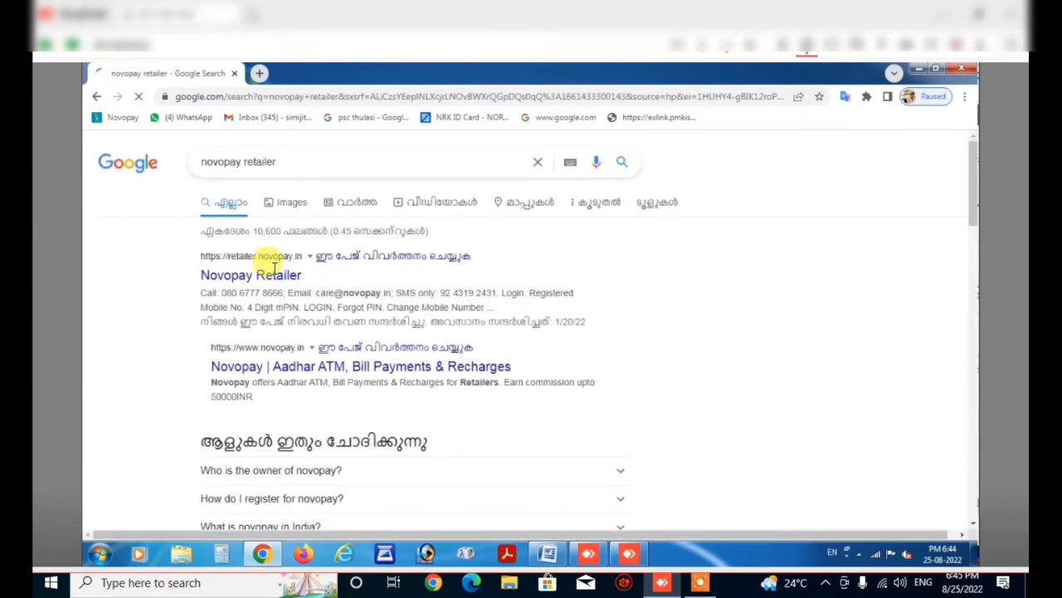
{"action": "left_click", "coordinate": [274, 279]}
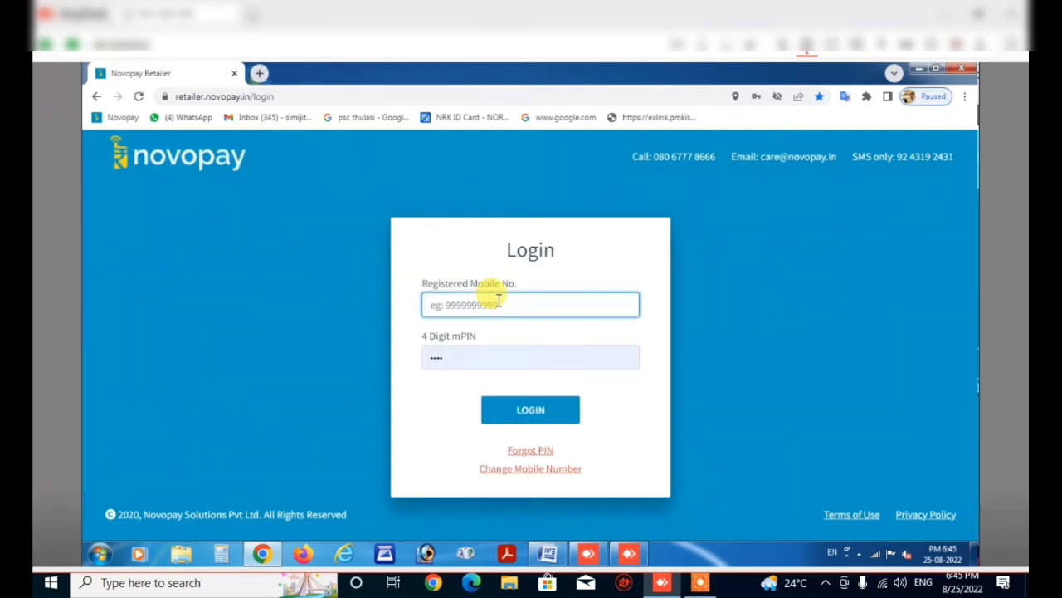
Log in with the registered mobile number and a freshly entered 4-digit mPIN.
{"action": "type", "text": "751000"}
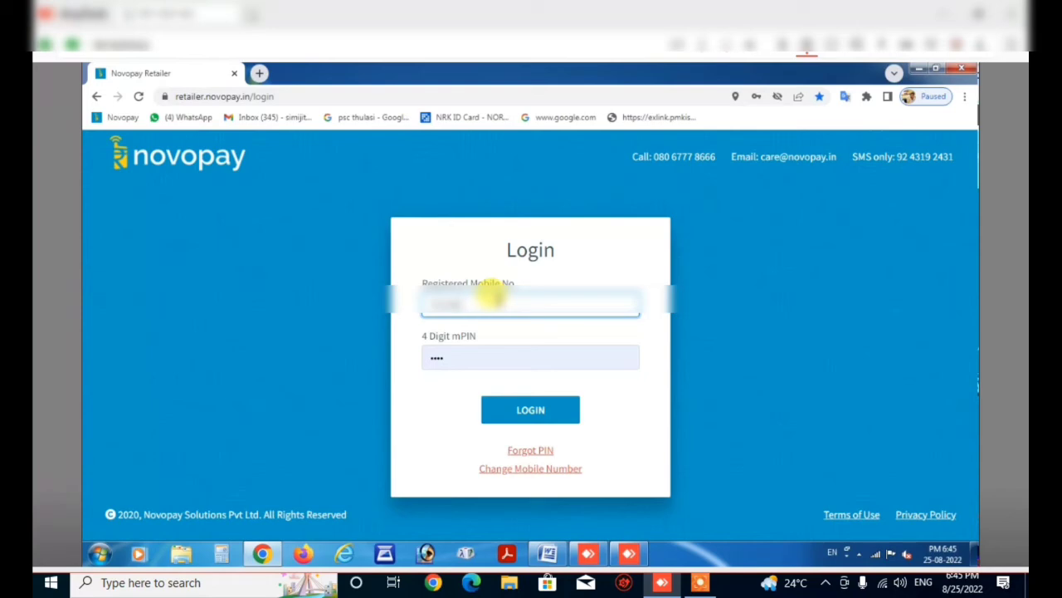
{"action": "type", "text": "00"}
{"action": "left_click", "coordinate": [464, 363]}
{"action": "left_click_drag", "start_coordinate": [465, 363], "coordinate": [380, 360]}
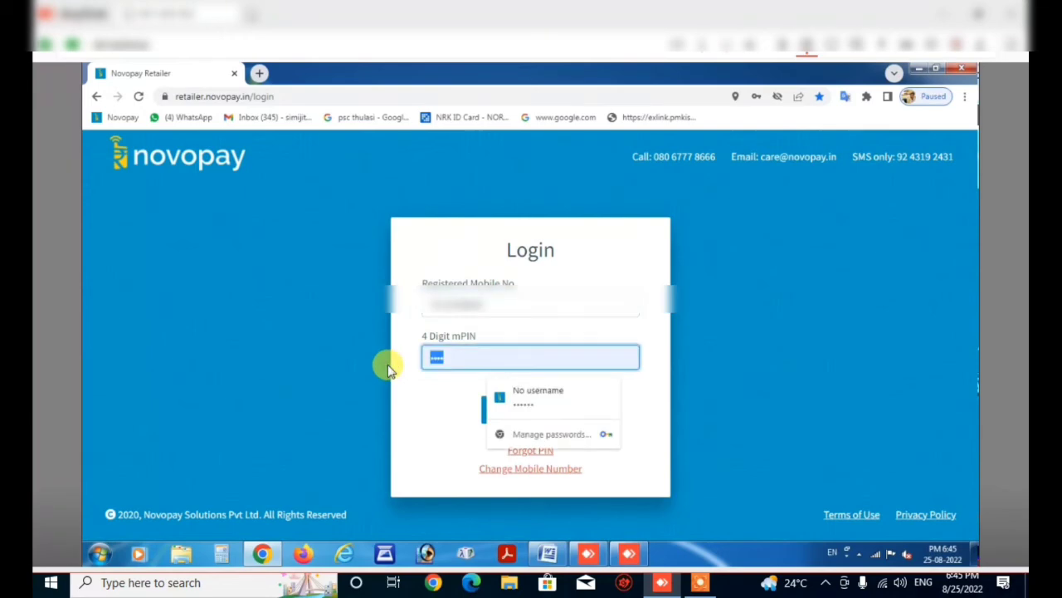
{"action": "key", "text": "BackSpace"}
{"action": "type", "text": "****"}
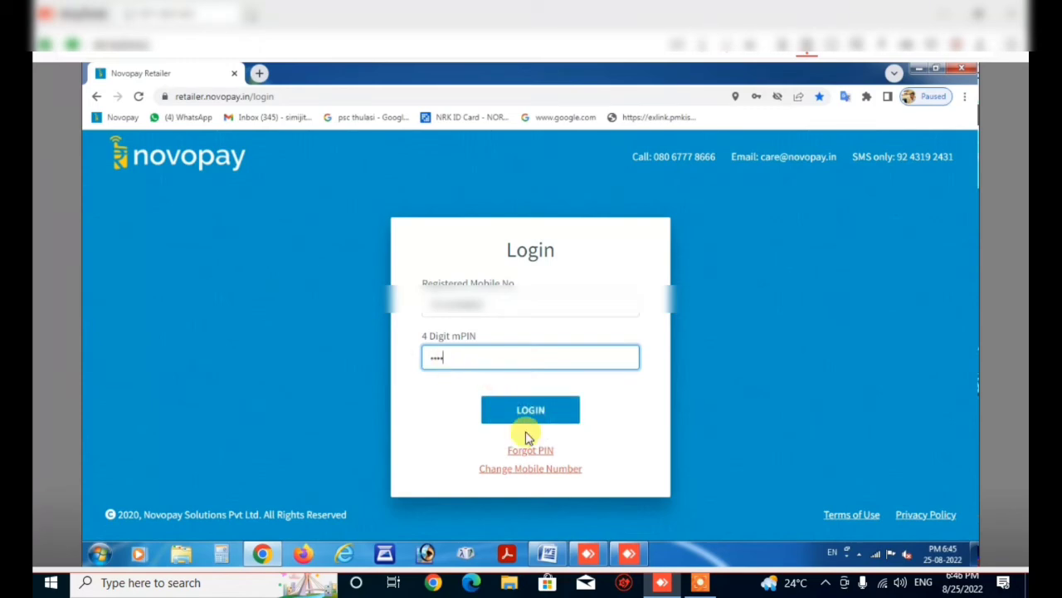
{"action": "left_click", "coordinate": [531, 412]}
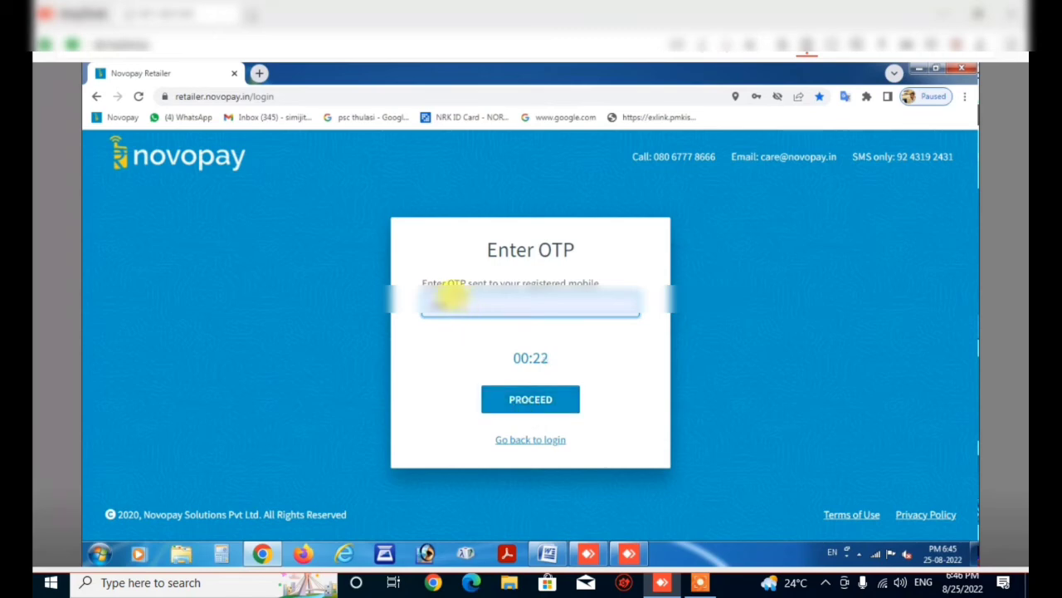
Enter the OTP and submit it to complete the login.
{"action": "left_click", "coordinate": [406, 302]}
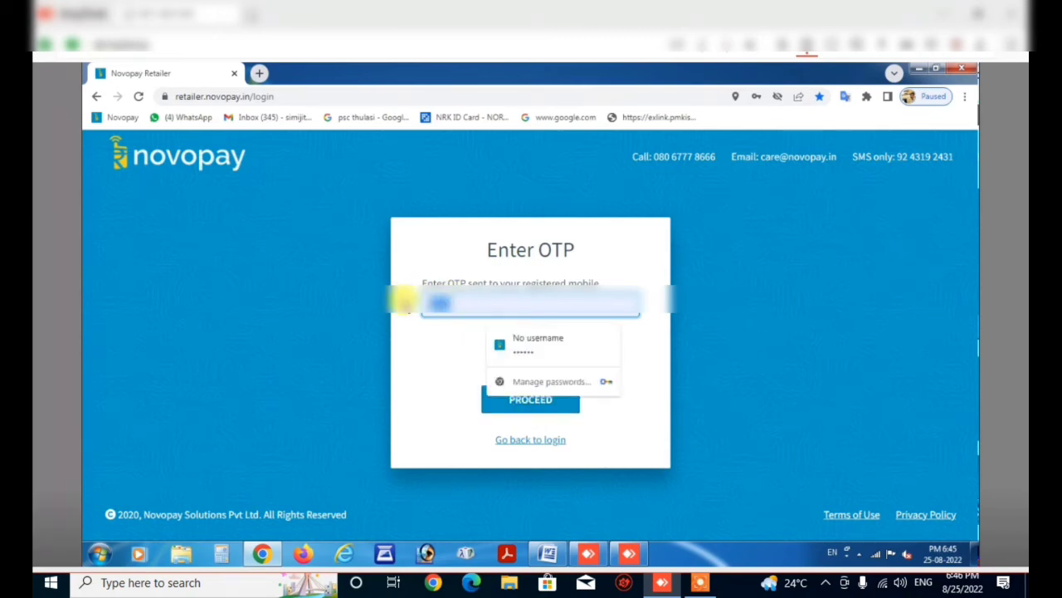
{"action": "left_click", "coordinate": [406, 302]}
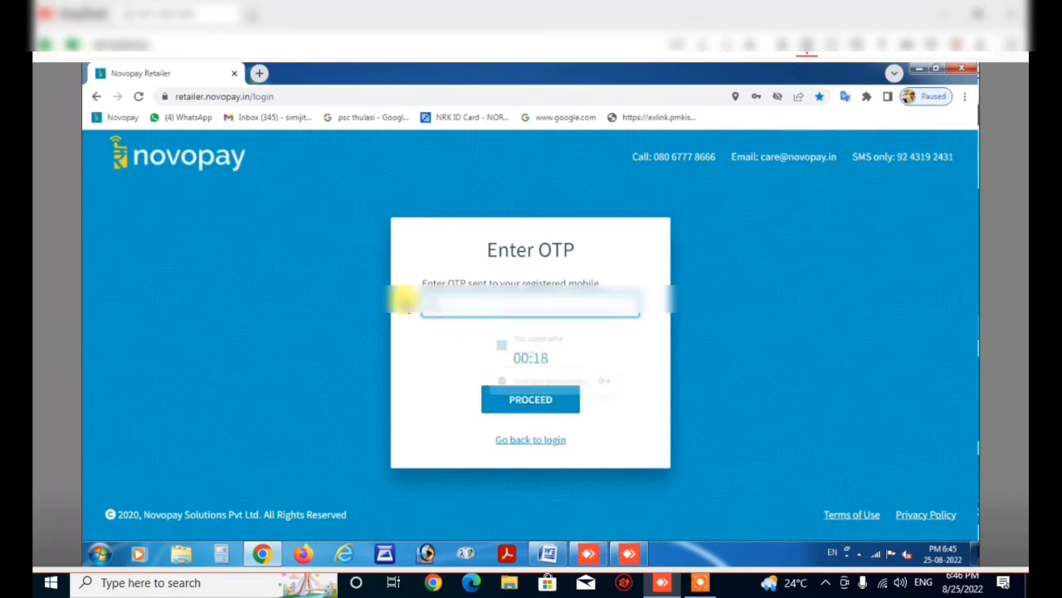
{"action": "type", "text": "***"}
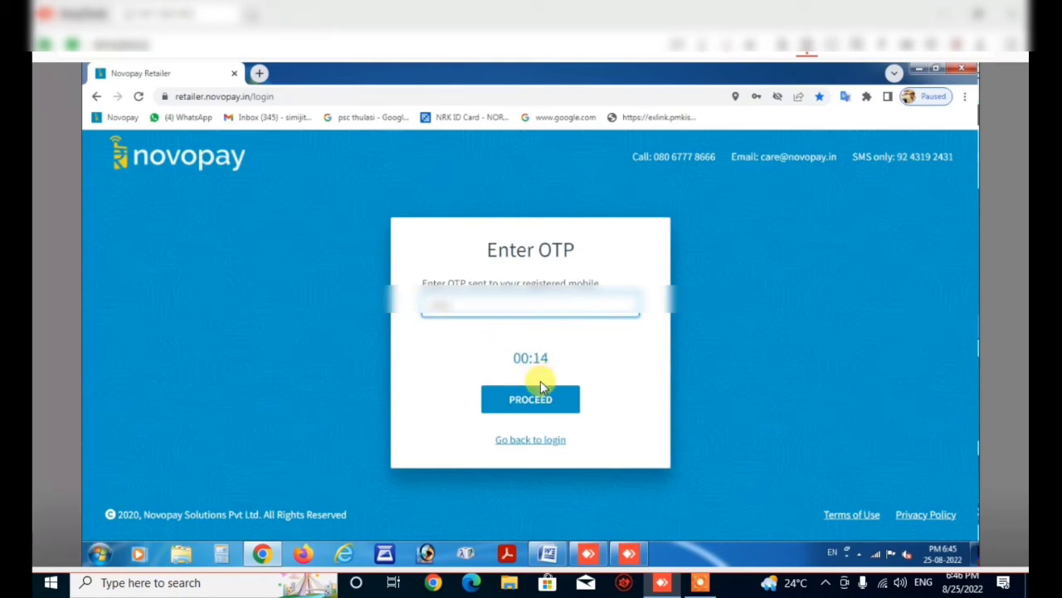
{"action": "left_click", "coordinate": [531, 404]}
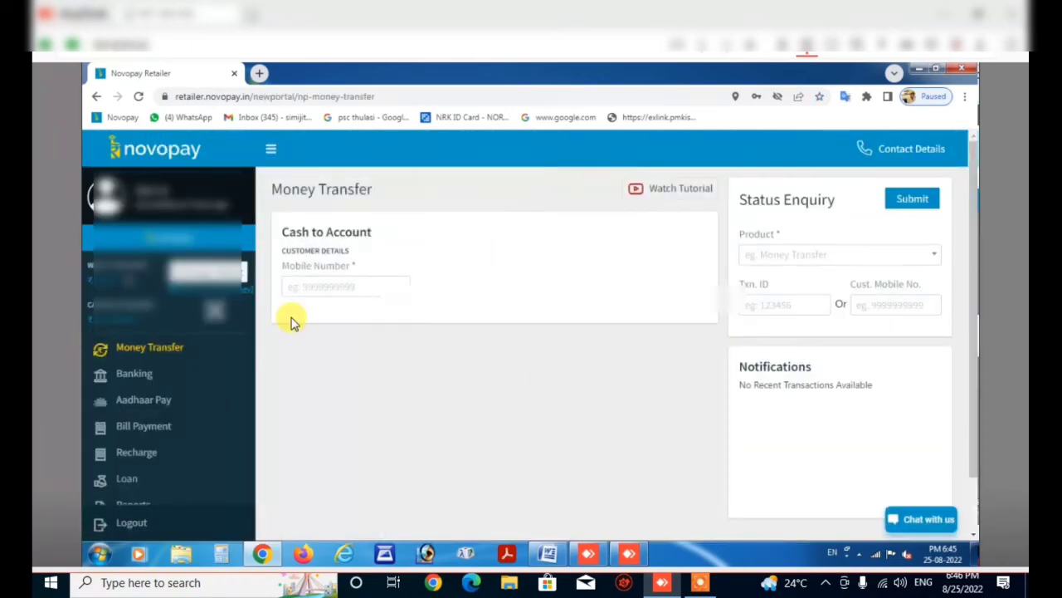
On the Banking page's Balance Enquiry form, select Federal Bank as the customer's bank.
{"action": "left_click", "coordinate": [128, 375]}
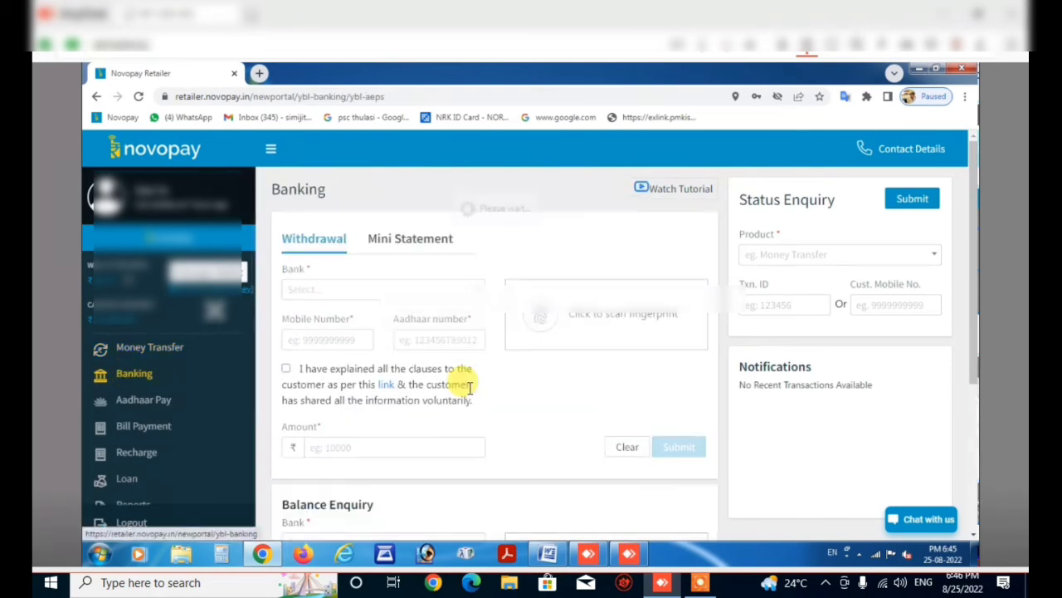
{"action": "scroll", "coordinate": [467, 390], "scroll_direction": "down", "scroll_amount": 3}
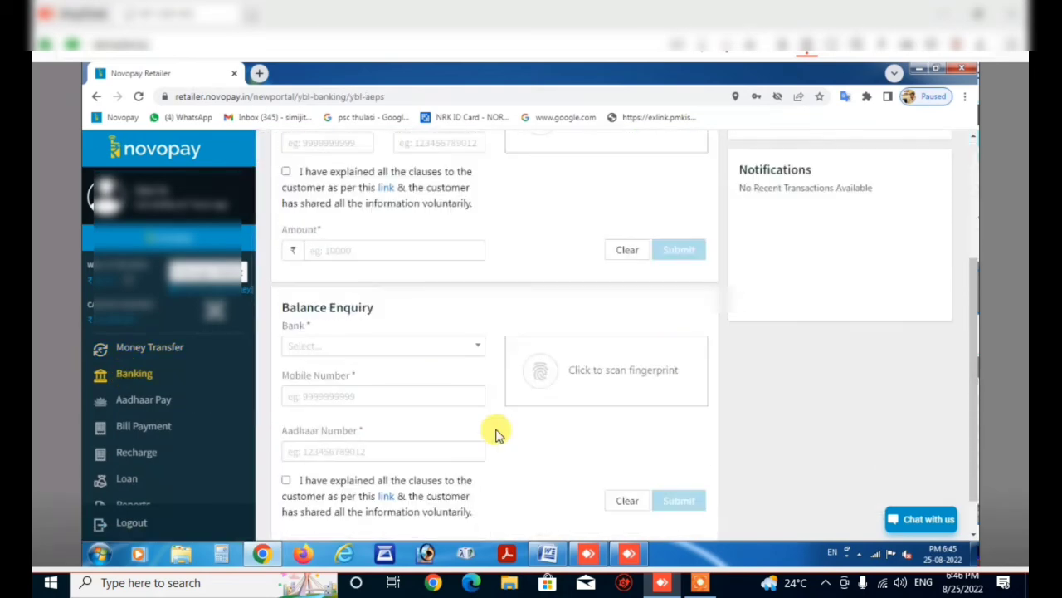
{"action": "left_click", "coordinate": [478, 350]}
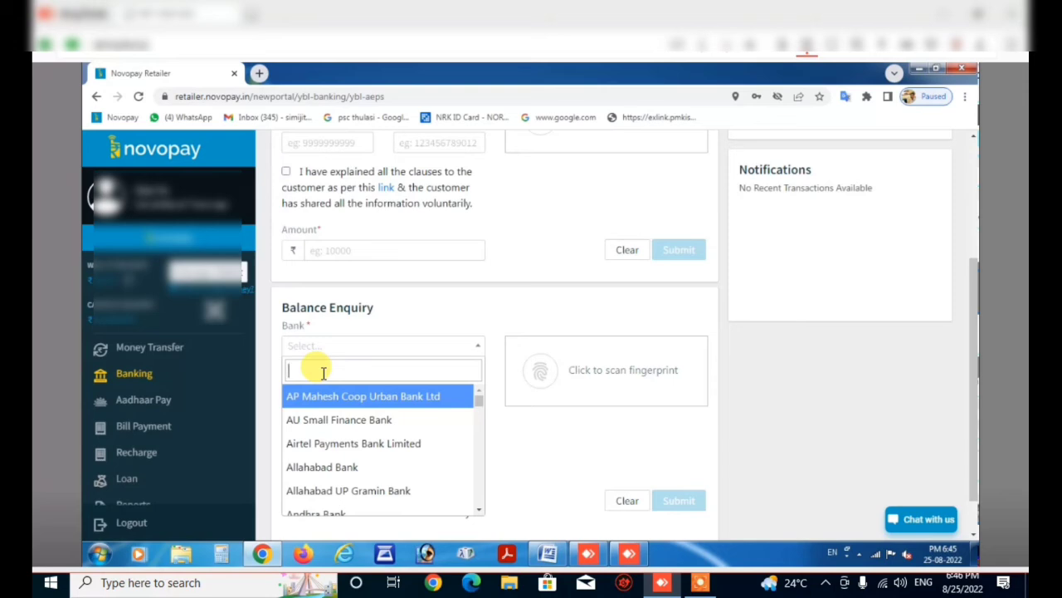
{"action": "type", "text": "Fede"}
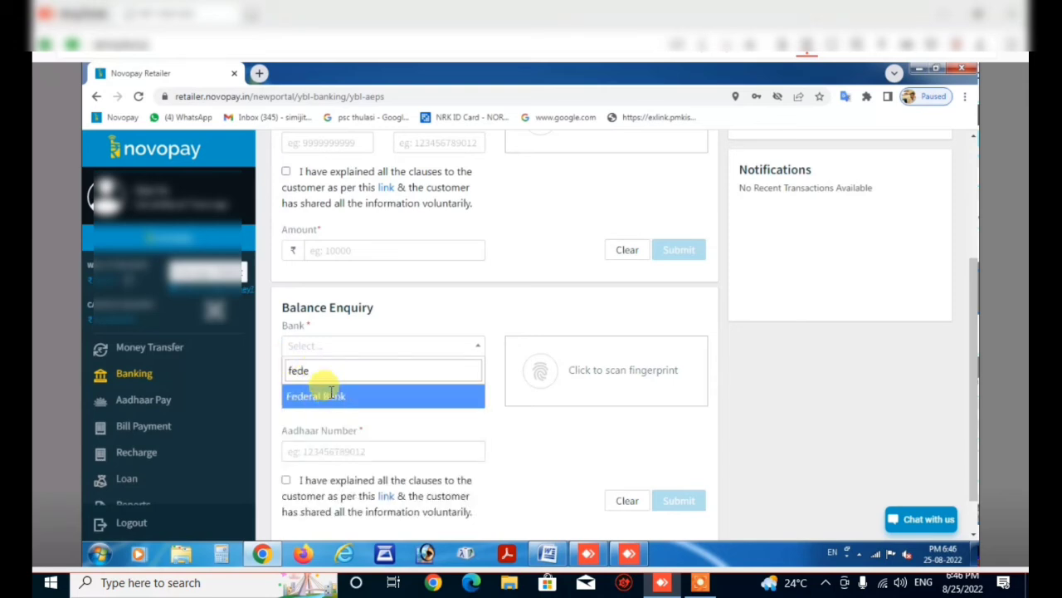
{"action": "left_click", "coordinate": [331, 395]}
Enter the customer's mobile number and begin entering their Aadhaar number.
{"action": "left_click", "coordinate": [331, 395]}
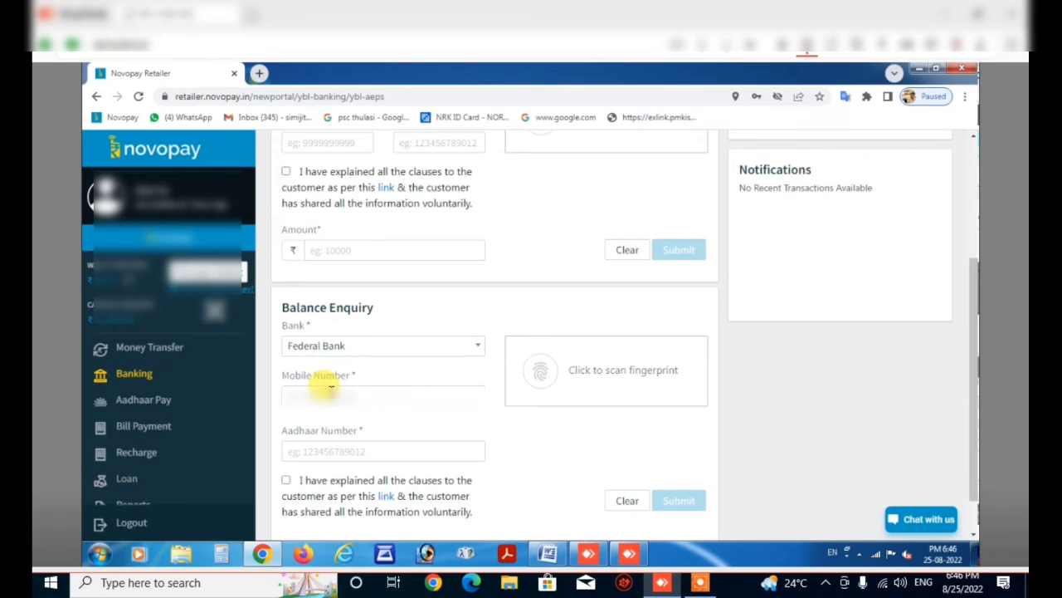
{"action": "type", "text": "999999"}
{"action": "left_click", "coordinate": [337, 396]}
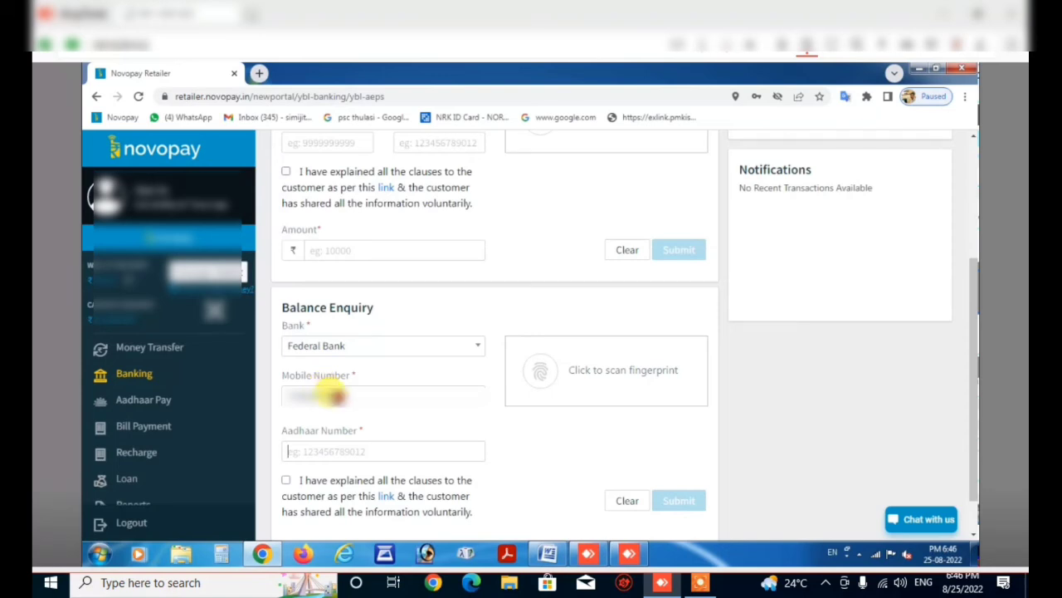
{"action": "type", "text": "99"}
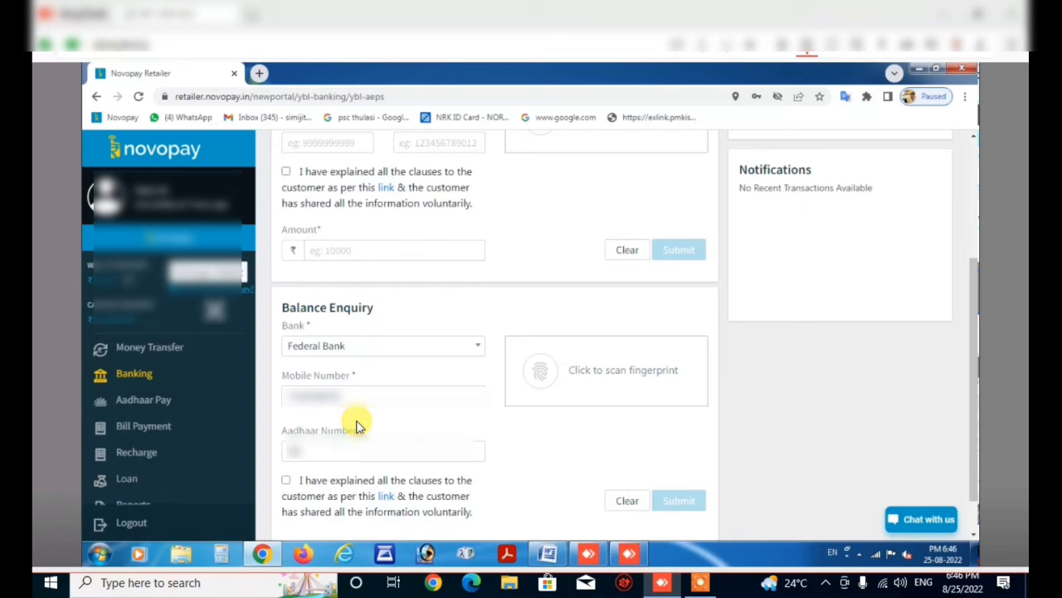
{"action": "type", "text": "999999"}
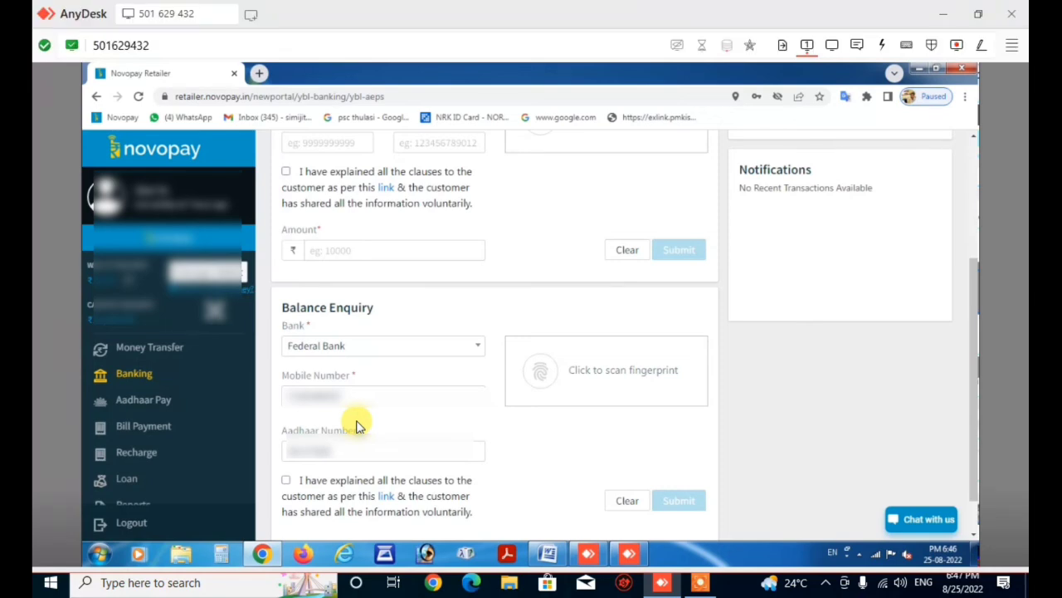
{"action": "type", "text": "99"}
Finish the Aadhaar number and tick the customer consent declaration.
{"action": "type", "text": "0"}
{"action": "left_click", "coordinate": [359, 426]}
{"action": "key", "text": "Tab"}
{"action": "key", "text": "space"}
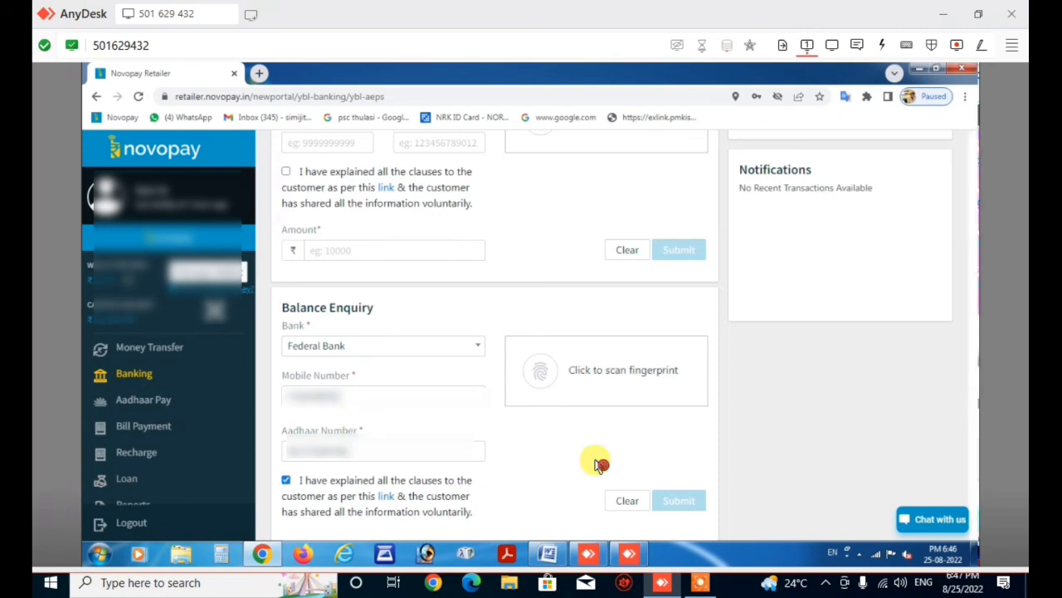
Scan the fingerprint, submit the enquiry showing a ₹652.80 balance, then close Chrome.
{"action": "left_click", "coordinate": [561, 378]}
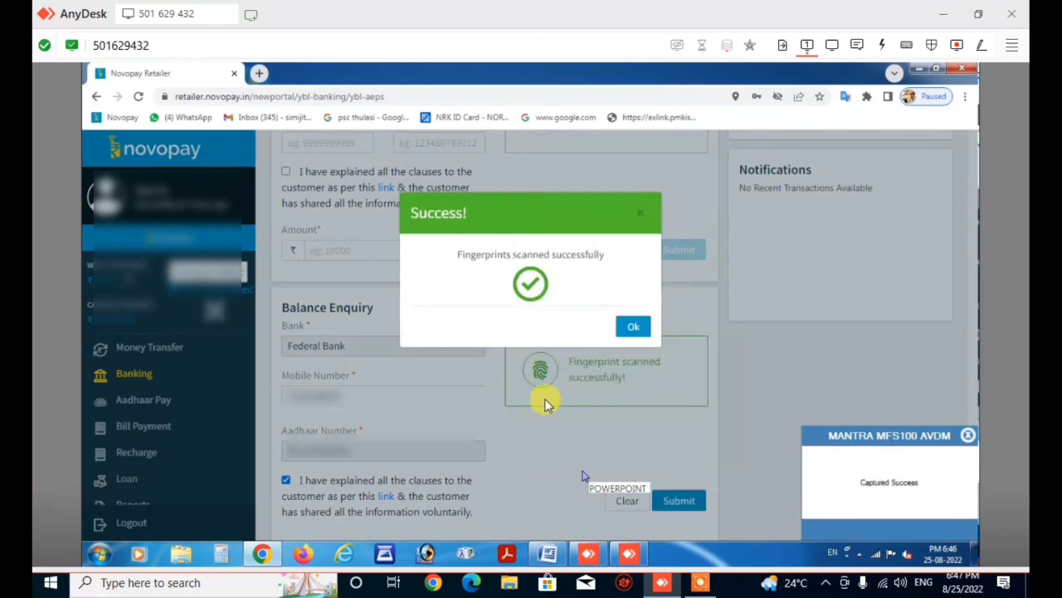
{"action": "left_click", "coordinate": [635, 327]}
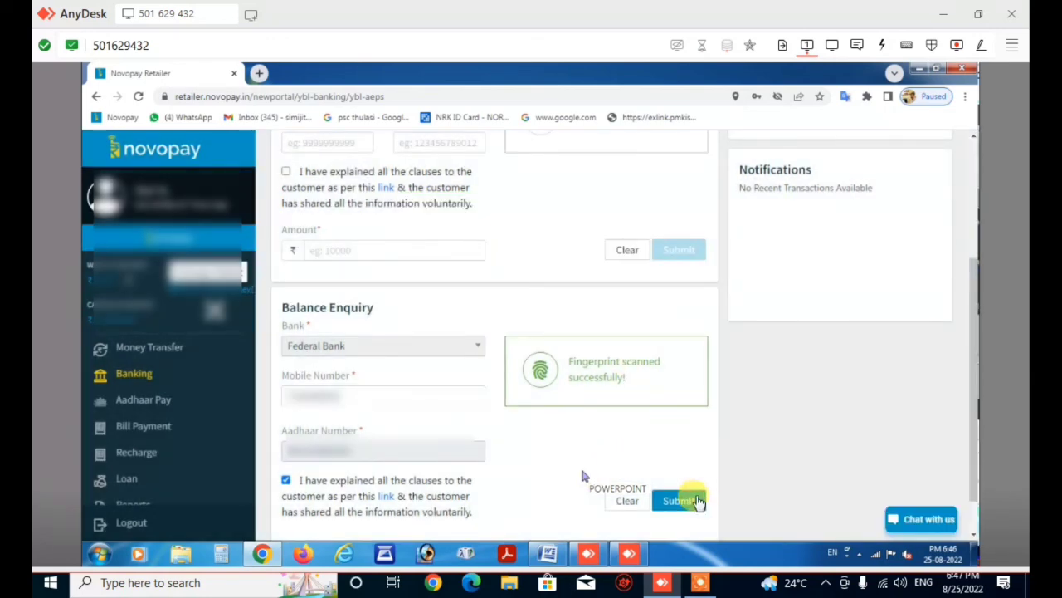
{"action": "left_click", "coordinate": [695, 500]}
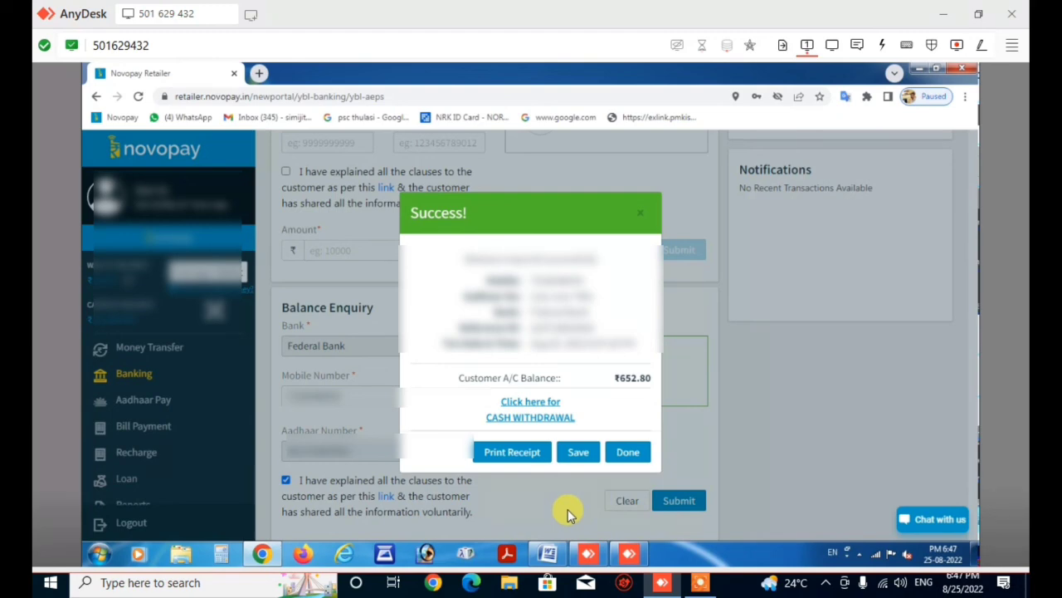
{"action": "left_click", "coordinate": [639, 452]}
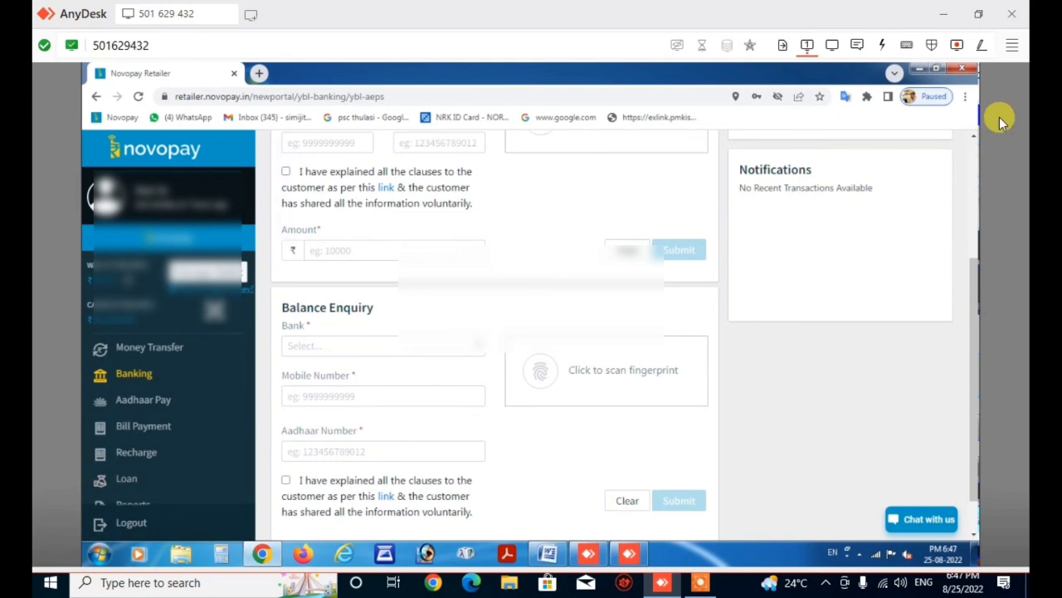
{"action": "left_click", "coordinate": [963, 72]}
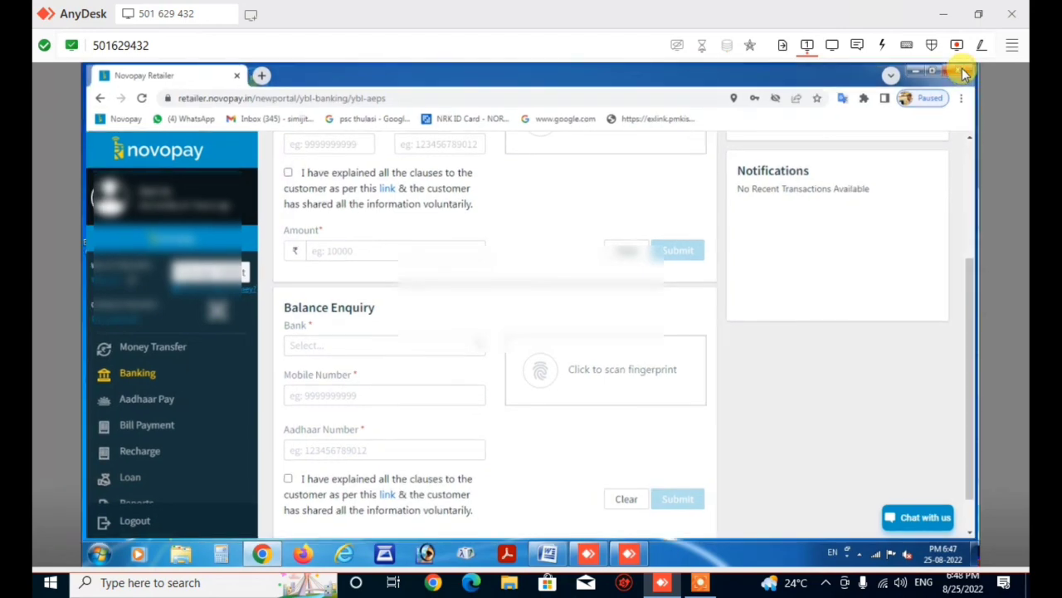